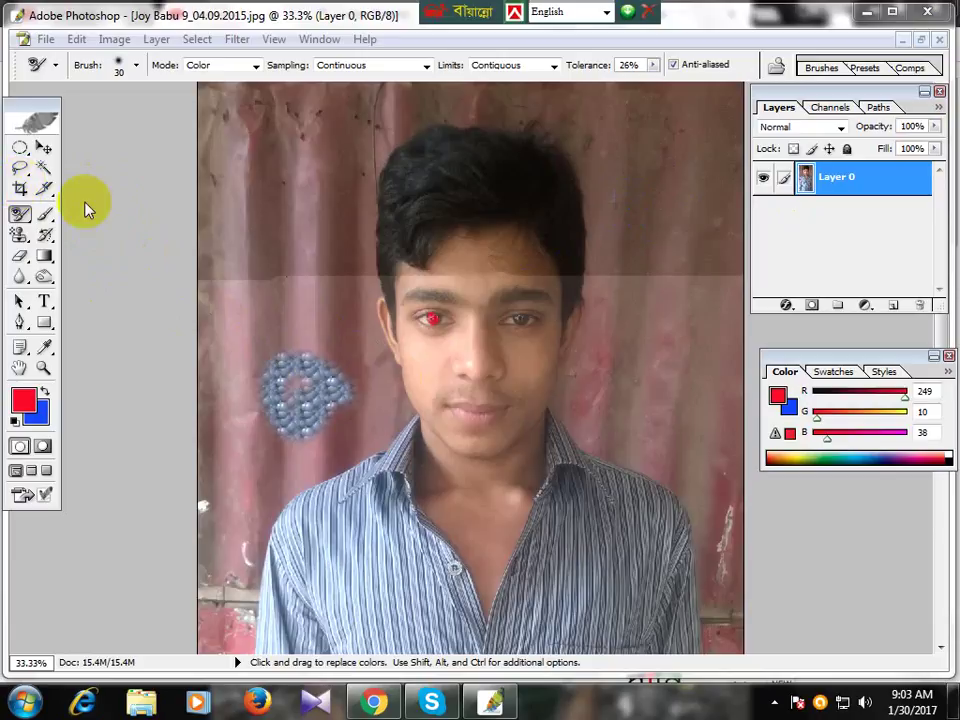
# Dismiss the notification popup and select the Crop tool for a 1.9 × 1.9 in, 72 ppi crop
pyautogui.click(450, 141)
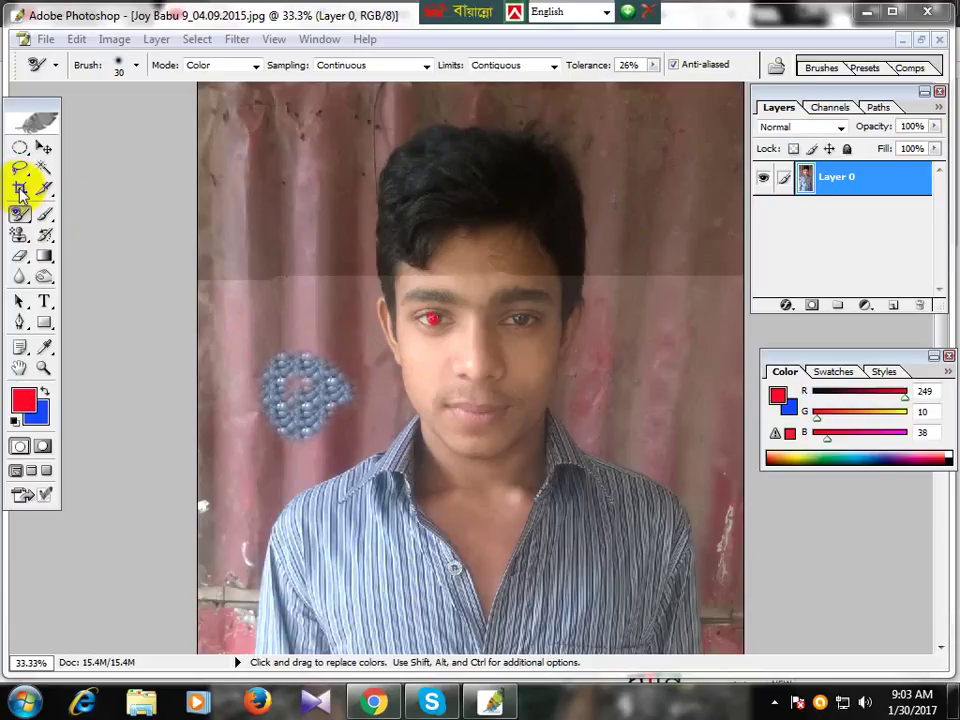
pyautogui.moveTo(369, 279); pyautogui.dragTo(374, 292)
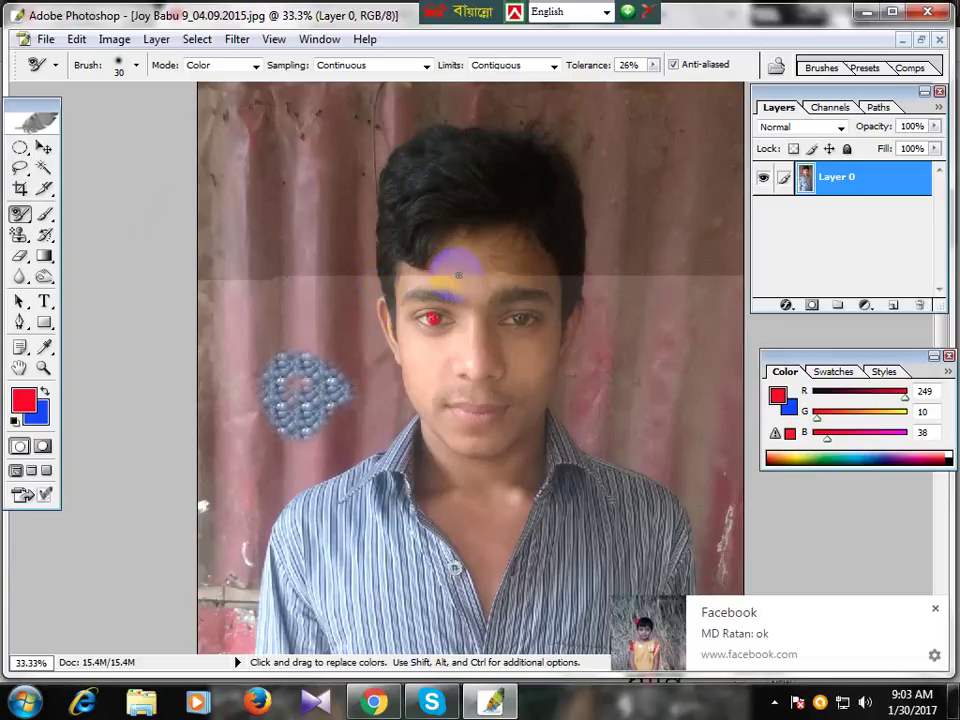
pyautogui.click(936, 610)
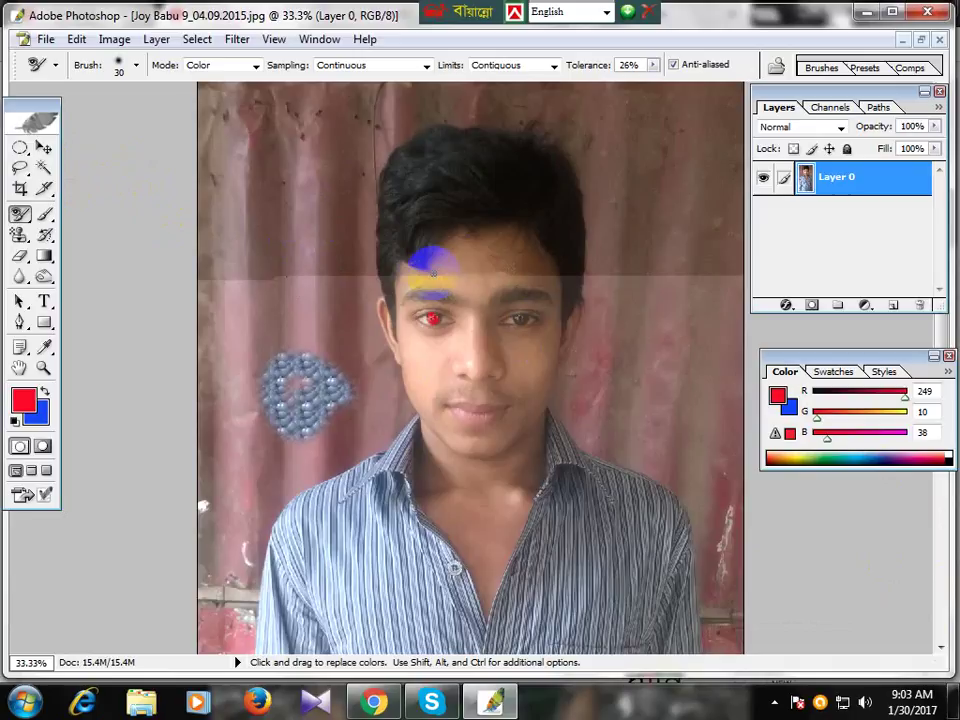
pyautogui.click(19, 145)
pyautogui.press('c')
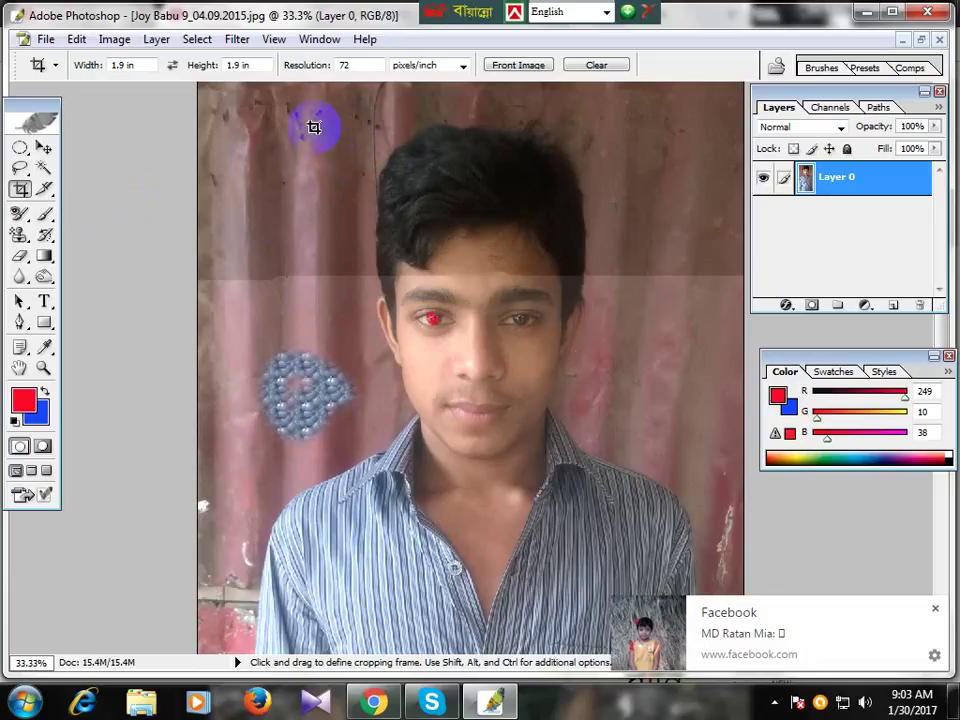
# Frame the face with a crop box, widen it to include the shoulders, and apply the crop
pyautogui.moveTo(313, 127); pyautogui.dragTo(619, 429)
pyautogui.moveTo(672, 502); pyautogui.dragTo(669, 482)
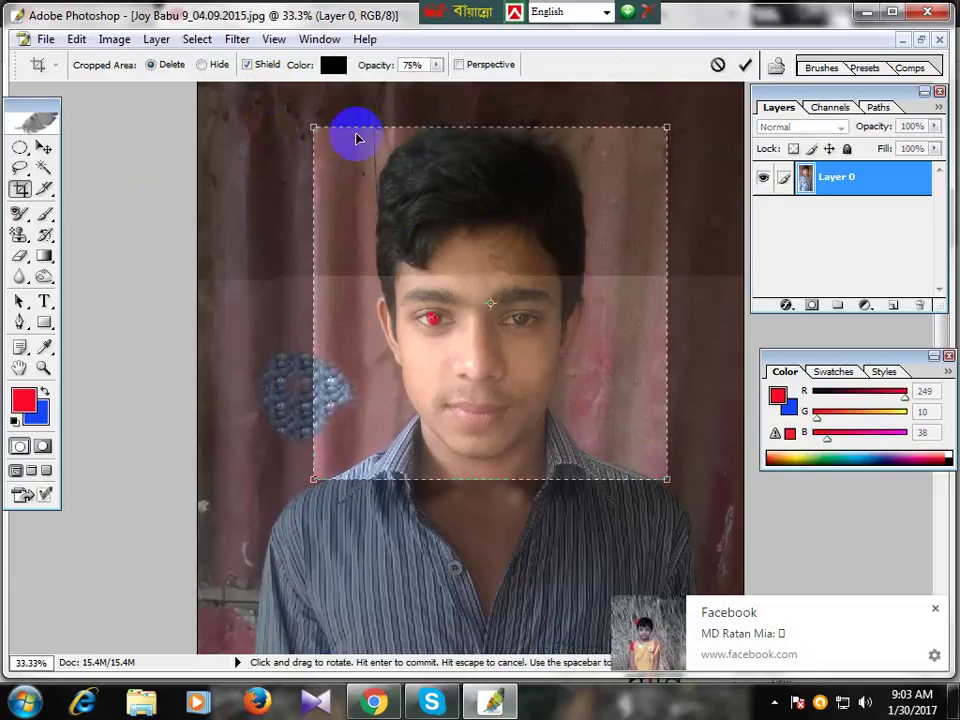
pyautogui.moveTo(467, 261); pyautogui.dragTo(402, 261)
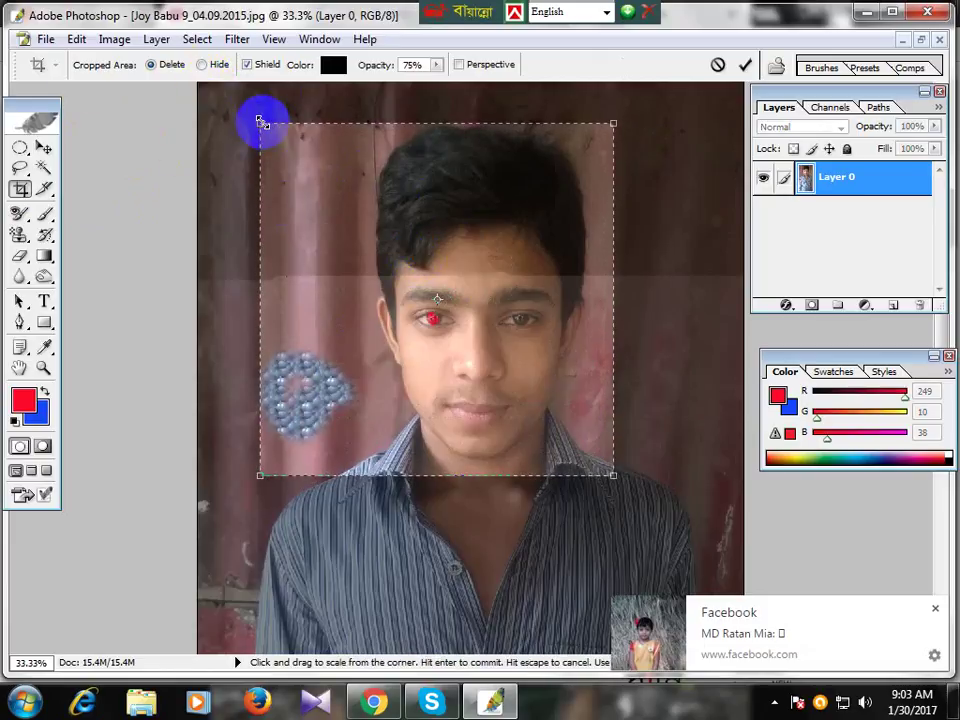
pyautogui.moveTo(613, 474)
pyautogui.mouseDown()
pyautogui.moveTo(711, 518)
pyautogui.moveTo(700, 510)
pyautogui.mouseUp()
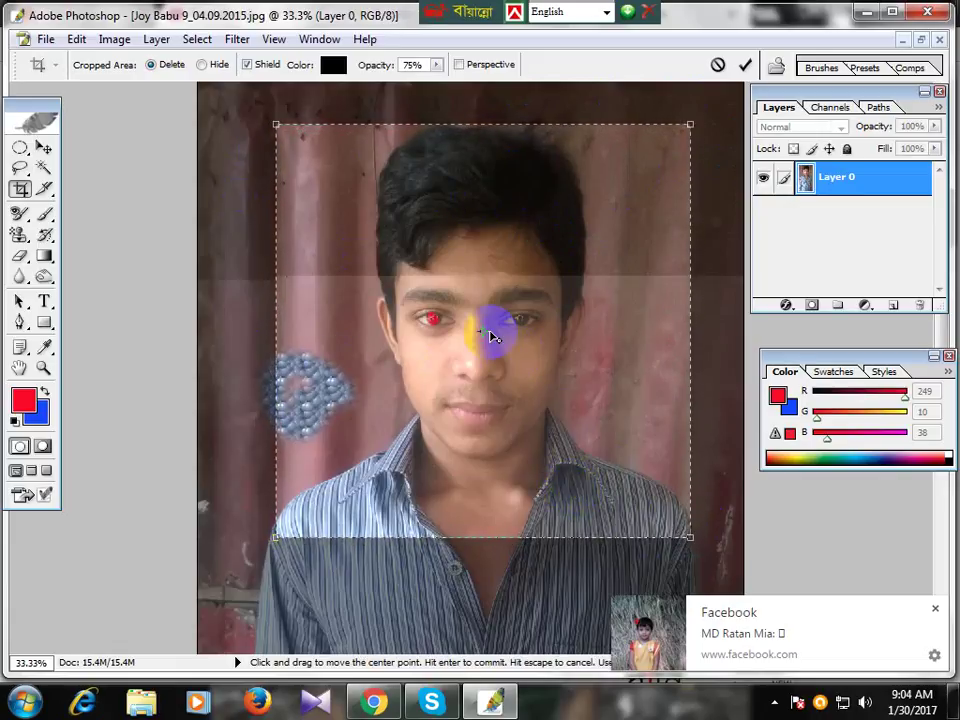
pyautogui.moveTo(492, 336); pyautogui.dragTo(496, 337)
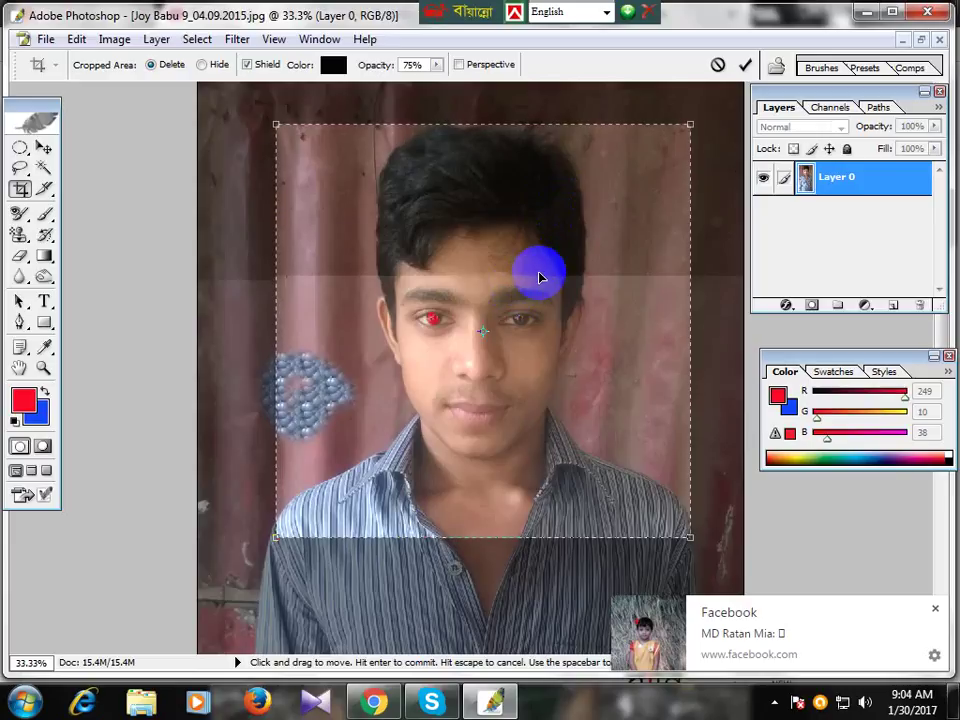
pyautogui.press('Return')
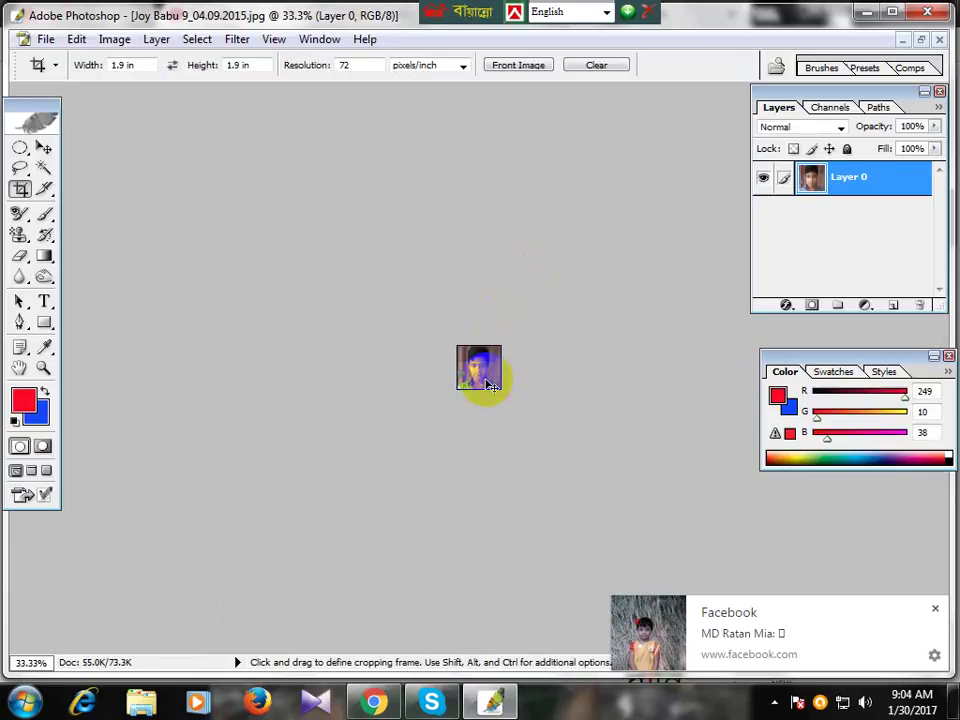
# Zoom in several steps to inspect the cropped result
pyautogui.press('ctrl')
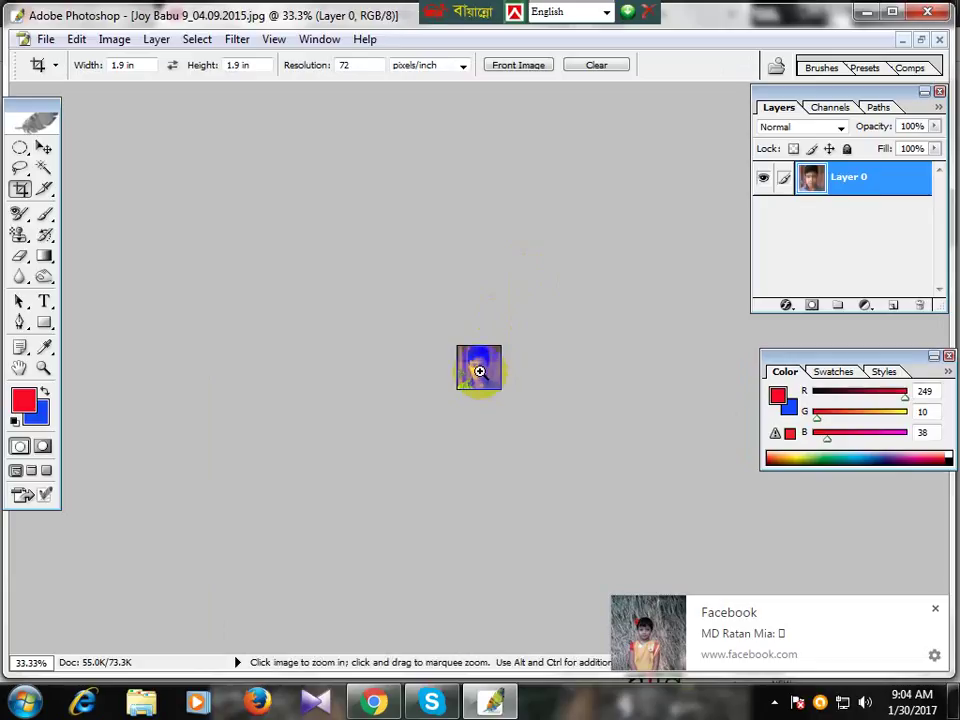
pyautogui.click(481, 380)
pyautogui.click(480, 376)
pyautogui.click(479, 371)
pyautogui.click(479, 371)
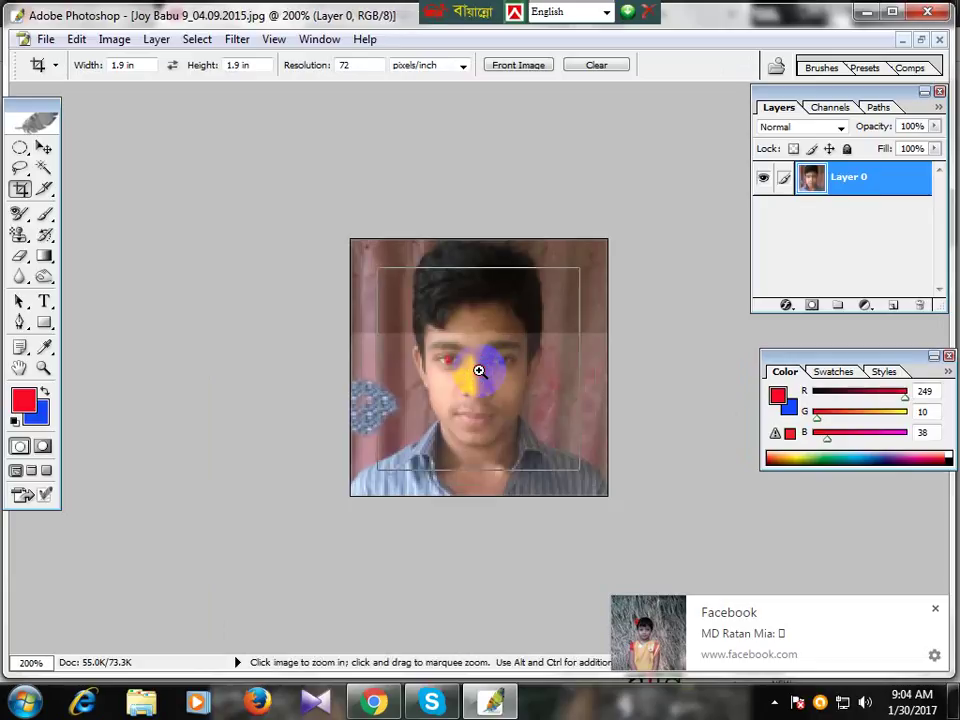
pyautogui.click(480, 369)
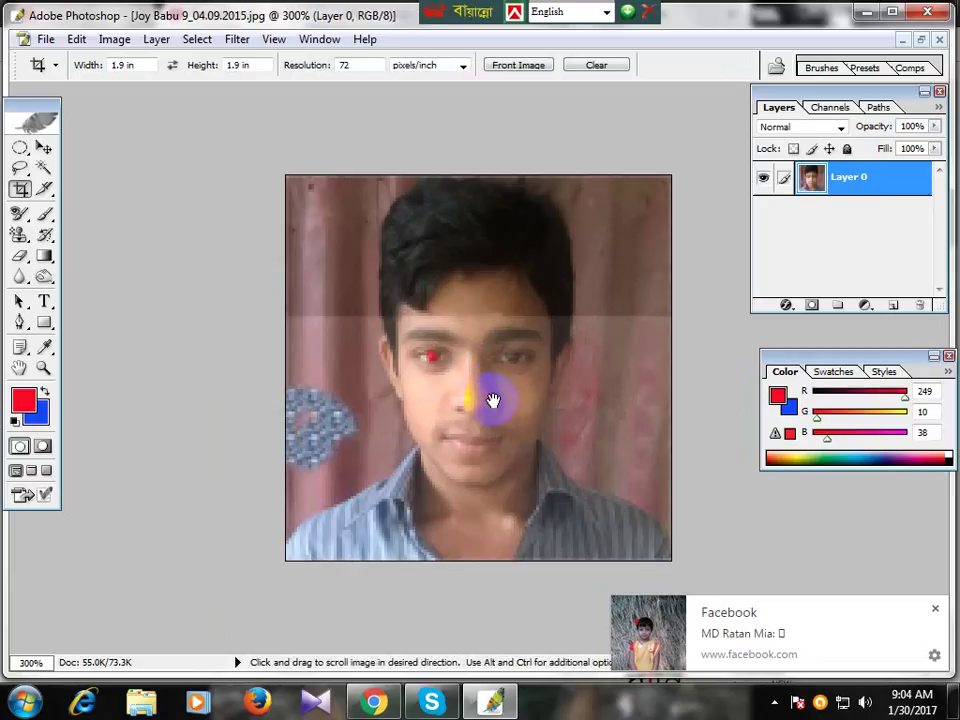
# Revert to the uncropped photo and zoom back out to 33.3%
pyautogui.keyDown('ctrl'); pyautogui.click(436, 356); pyautogui.keyUp('ctrl')
pyautogui.press('ctrl')
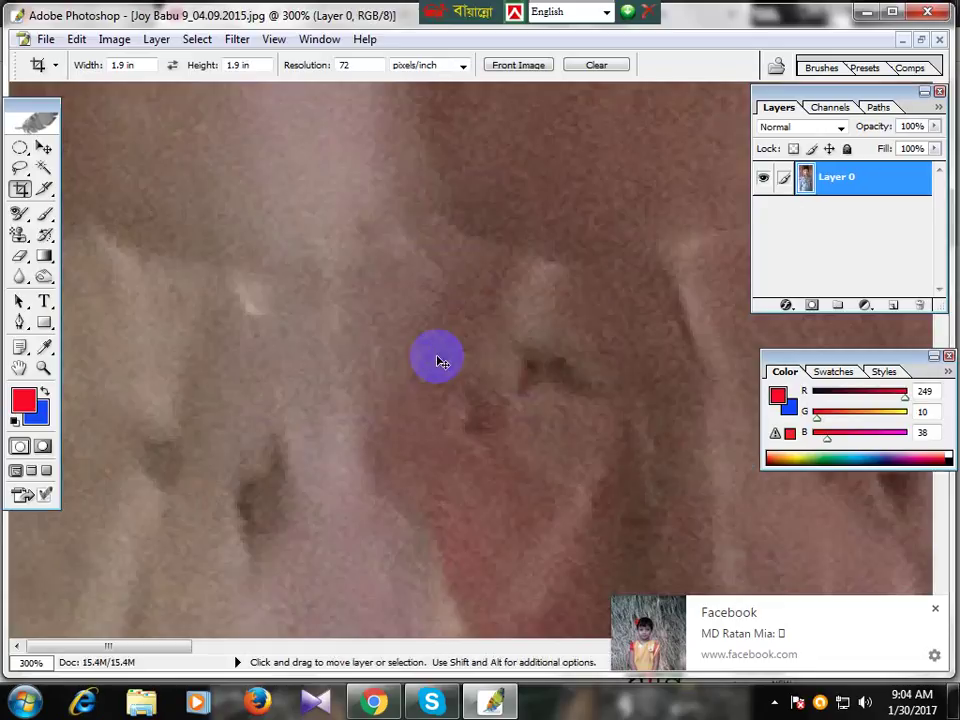
pyautogui.keyDown('ctrl'); pyautogui.keyDown('alt'); pyautogui.click(437, 357); pyautogui.keyUp('alt'); pyautogui.keyUp('ctrl')
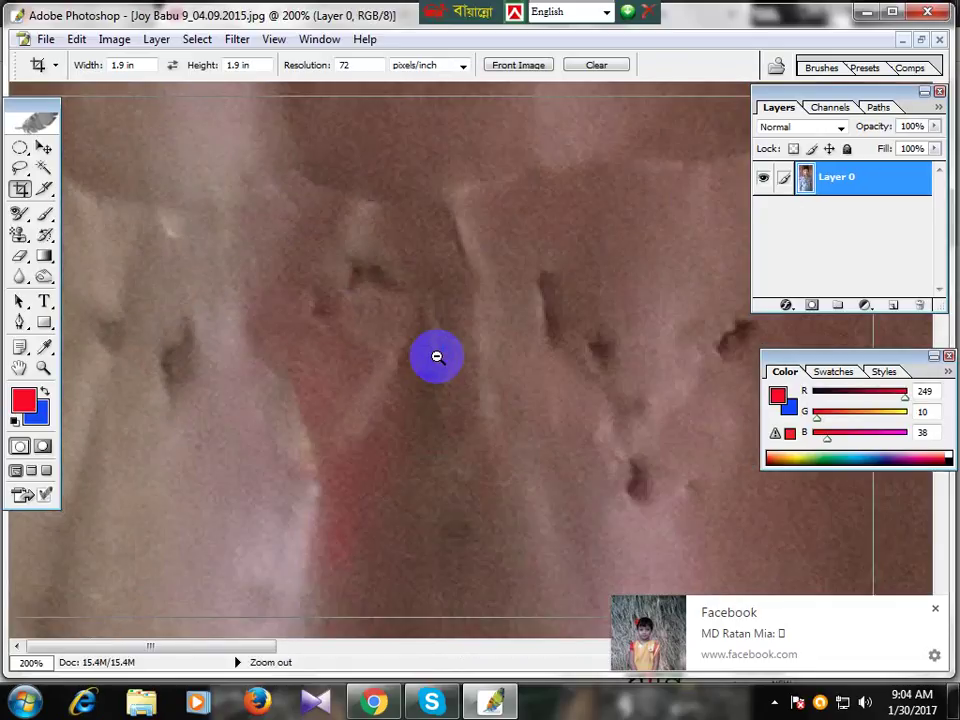
pyautogui.keyDown('ctrl'); pyautogui.keyDown('alt'); pyautogui.click(437, 357); pyautogui.keyUp('alt'); pyautogui.keyUp('ctrl')
pyautogui.keyDown('ctrl'); pyautogui.keyDown('alt'); pyautogui.click(437, 357); pyautogui.keyUp('alt'); pyautogui.keyUp('ctrl')
pyautogui.keyDown('ctrl'); pyautogui.keyDown('alt'); pyautogui.click(437, 357); pyautogui.keyUp('alt'); pyautogui.keyUp('ctrl')
# Draw a new crop frame over the face, shift it up-left, extend it to the shoulders and commit
pyautogui.keyDown('ctrl'); pyautogui.keyDown('alt'); pyautogui.click(437, 357); pyautogui.keyUp('alt'); pyautogui.keyUp('ctrl')
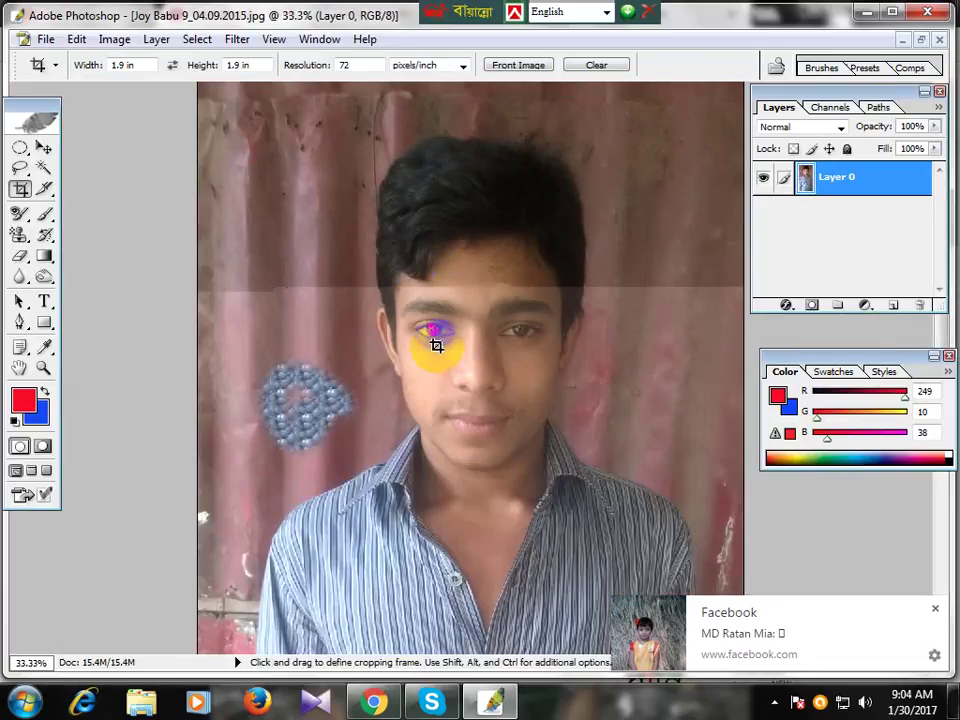
pyautogui.moveTo(367, 148); pyautogui.dragTo(651, 492)
pyautogui.moveTo(684, 537); pyautogui.dragTo(681, 460)
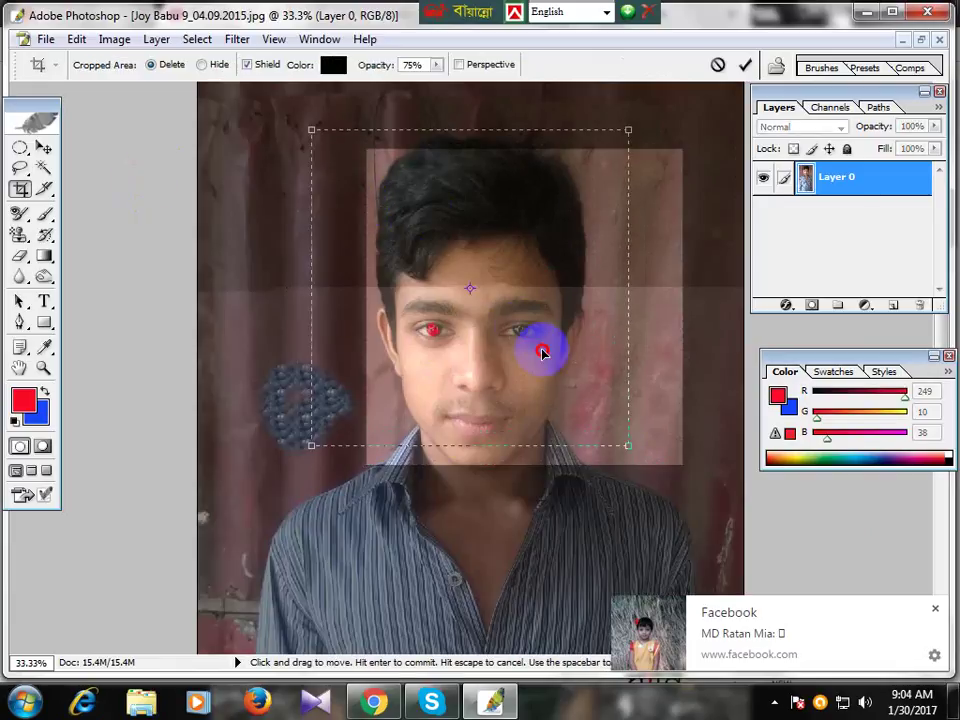
pyautogui.moveTo(591, 360); pyautogui.dragTo(540, 355)
pyautogui.moveTo(630, 453); pyautogui.dragTo(694, 516)
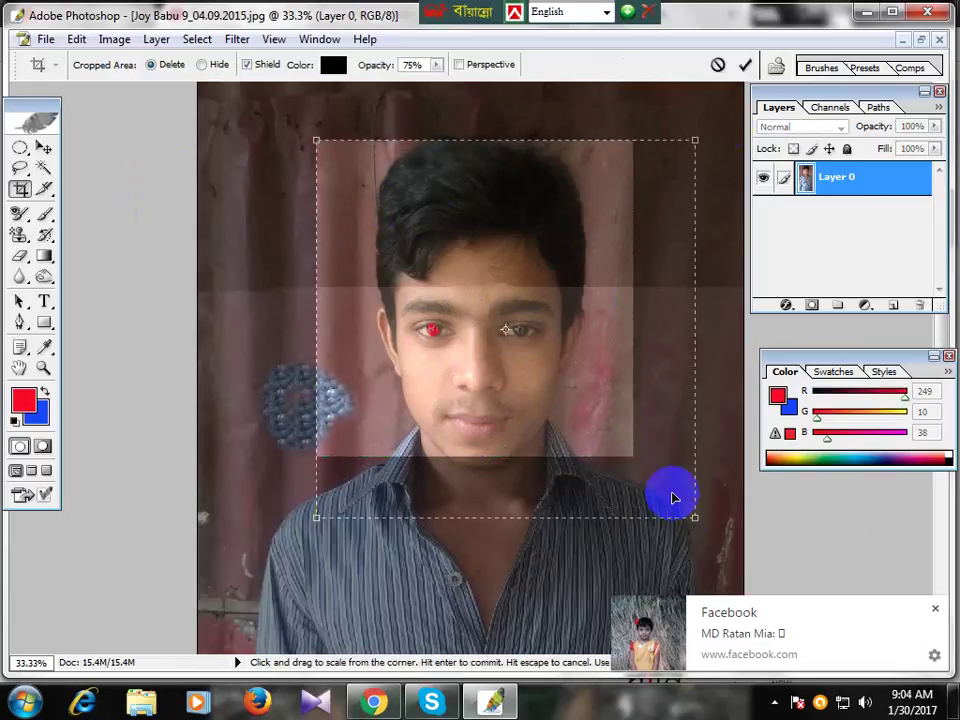
pyautogui.click(745, 66)
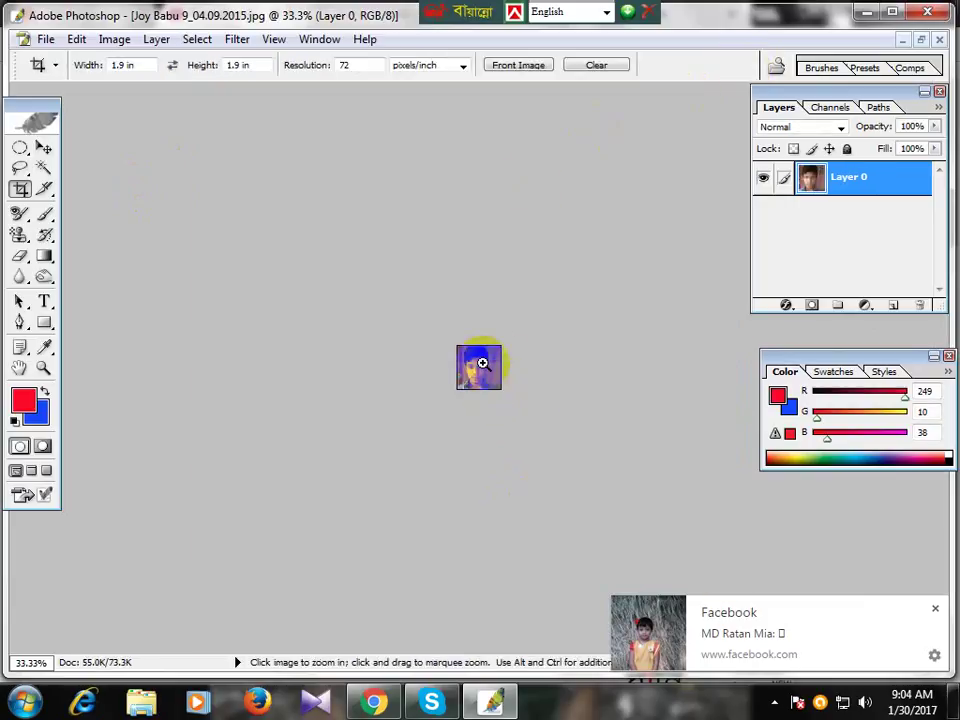
# Zoom in to 400% on the cropped portrait, then zoom back out two steps
pyautogui.keyDown('ctrl'); pyautogui.click(483, 366); pyautogui.keyUp('ctrl')
pyautogui.keyDown('ctrl'); pyautogui.click(478, 378); pyautogui.keyUp('ctrl')
pyautogui.keyDown('ctrl'); pyautogui.click(481, 388); pyautogui.keyUp('ctrl')
pyautogui.keyDown('ctrl'); pyautogui.click(484, 392); pyautogui.keyUp('ctrl')
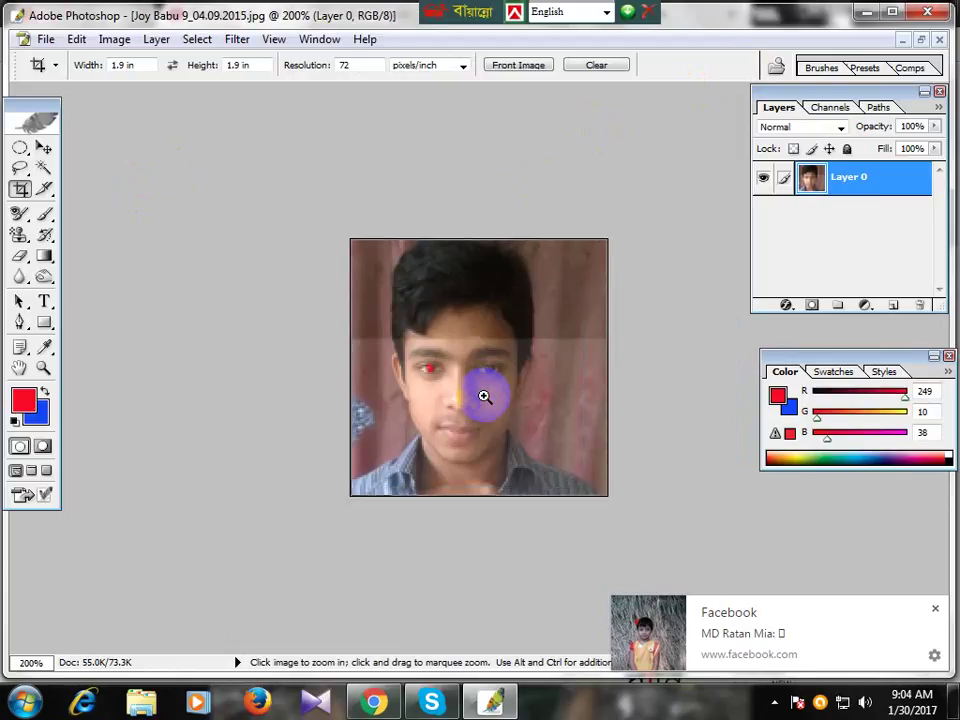
pyautogui.keyDown('ctrl'); pyautogui.click(484, 394); pyautogui.keyUp('ctrl')
pyautogui.keyDown('ctrl'); pyautogui.click(484, 394); pyautogui.keyUp('ctrl')
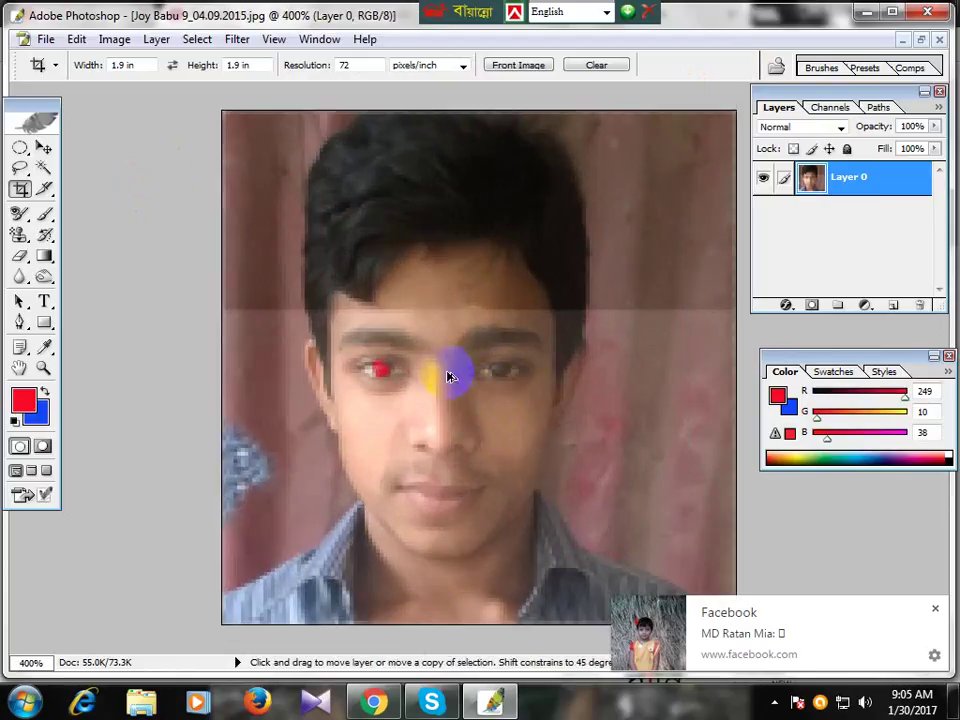
pyautogui.keyDown('ctrl'); pyautogui.keyDown('alt'); pyautogui.click(447, 372); pyautogui.keyUp('alt'); pyautogui.keyUp('ctrl')
pyautogui.keyDown('ctrl'); pyautogui.keyDown('alt'); pyautogui.click(447, 372); pyautogui.keyUp('alt'); pyautogui.keyUp('ctrl')
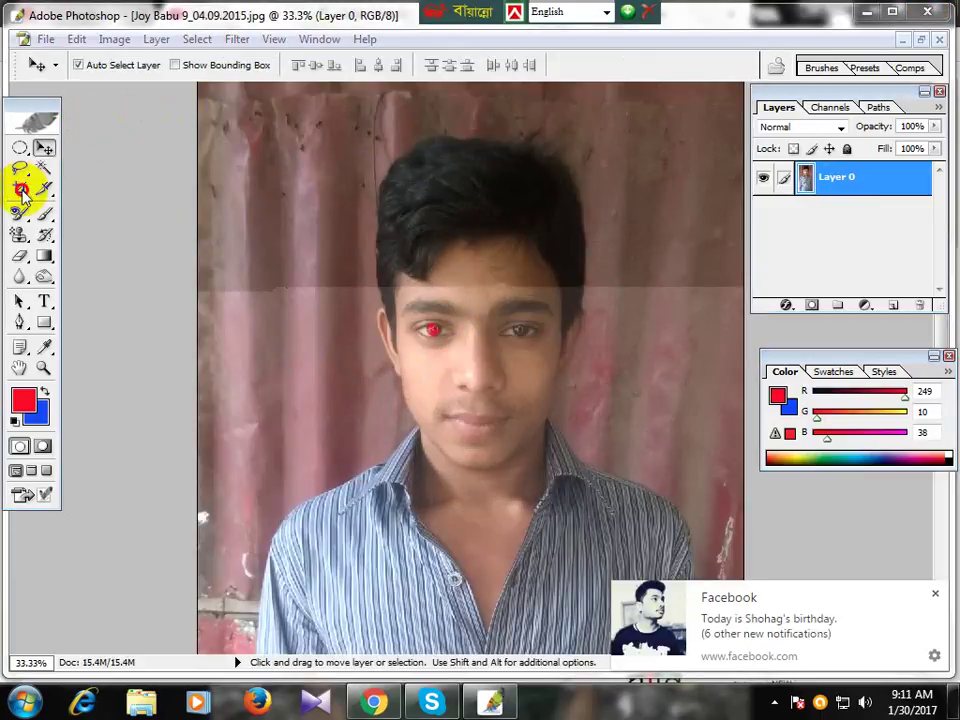
# Apply a third crop over the face with cropped-away areas hidden rather than deleted
pyautogui.moveTo(336, 171)
pyautogui.mouseDown()
pyautogui.moveTo(472, 255)
pyautogui.moveTo(339, 159)
pyautogui.mouseUp()
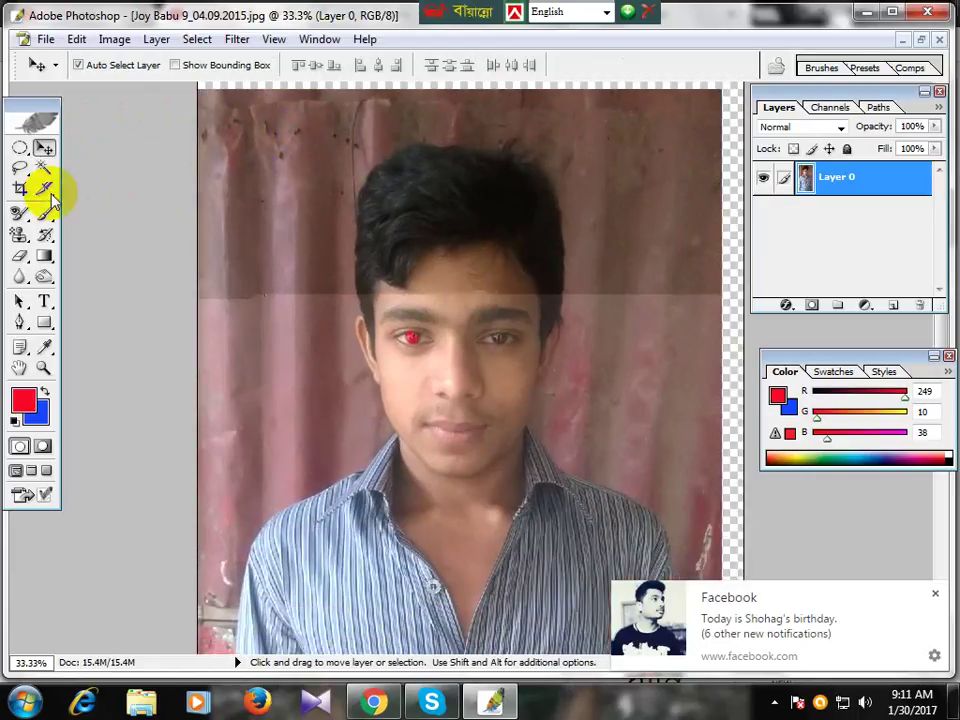
pyautogui.click(20, 188)
pyautogui.moveTo(316, 133); pyautogui.dragTo(675, 490)
pyautogui.moveTo(568, 422); pyautogui.dragTo(522, 434)
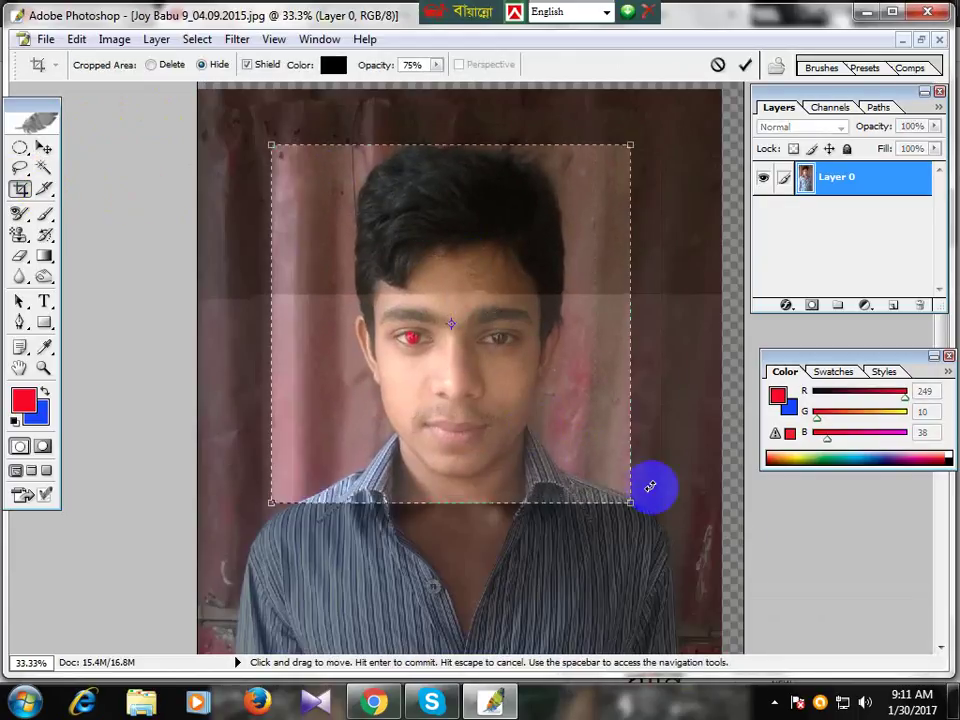
pyautogui.moveTo(632, 503); pyautogui.dragTo(650, 521)
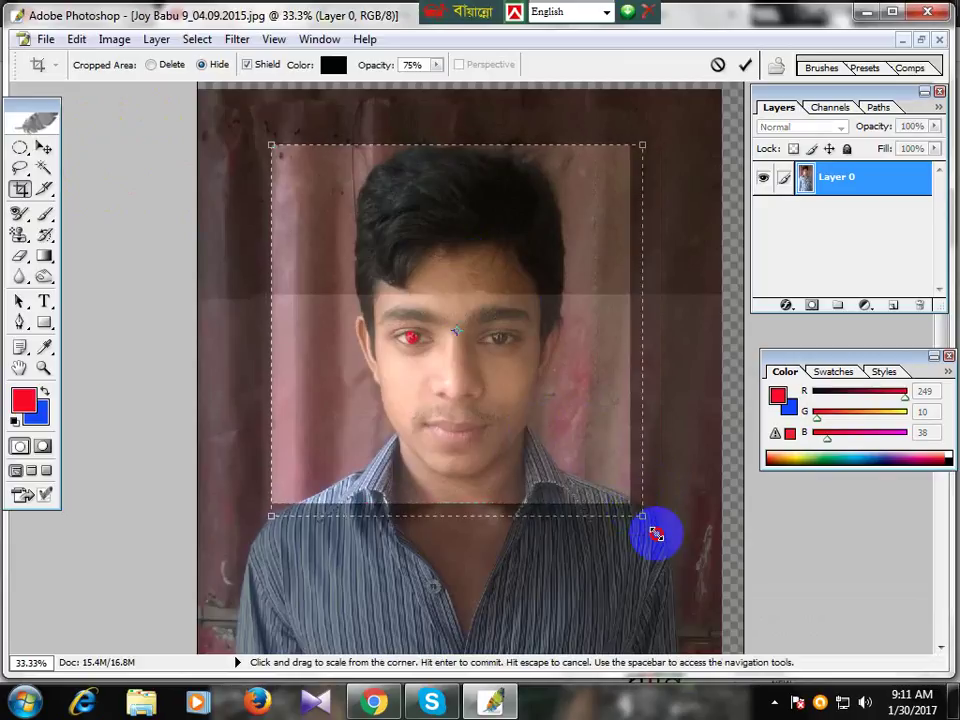
pyautogui.click(151, 64)
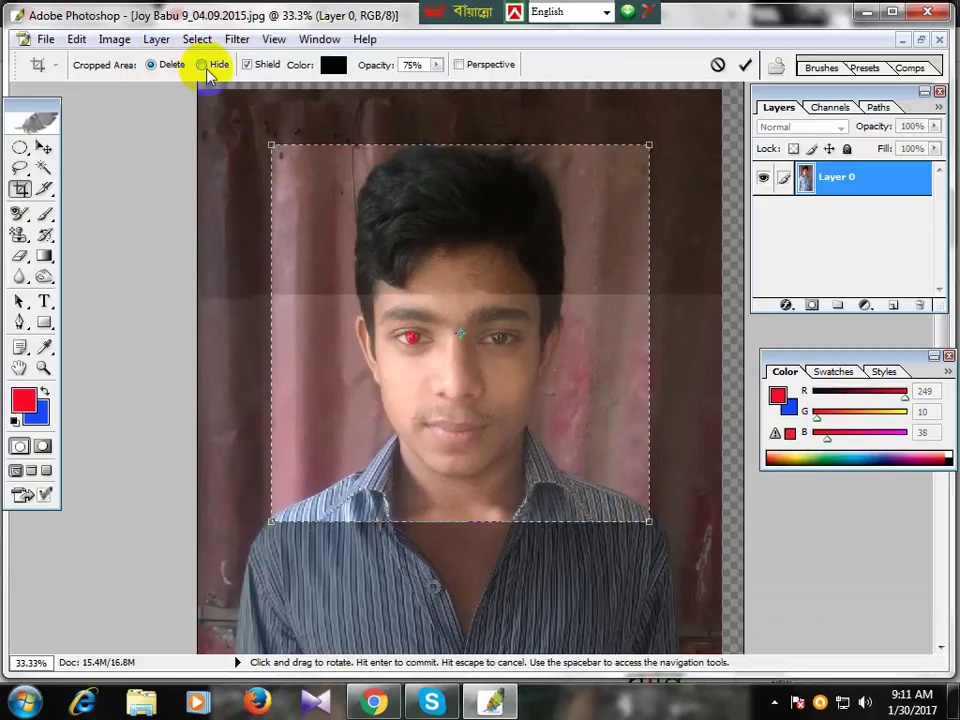
pyautogui.click(204, 66)
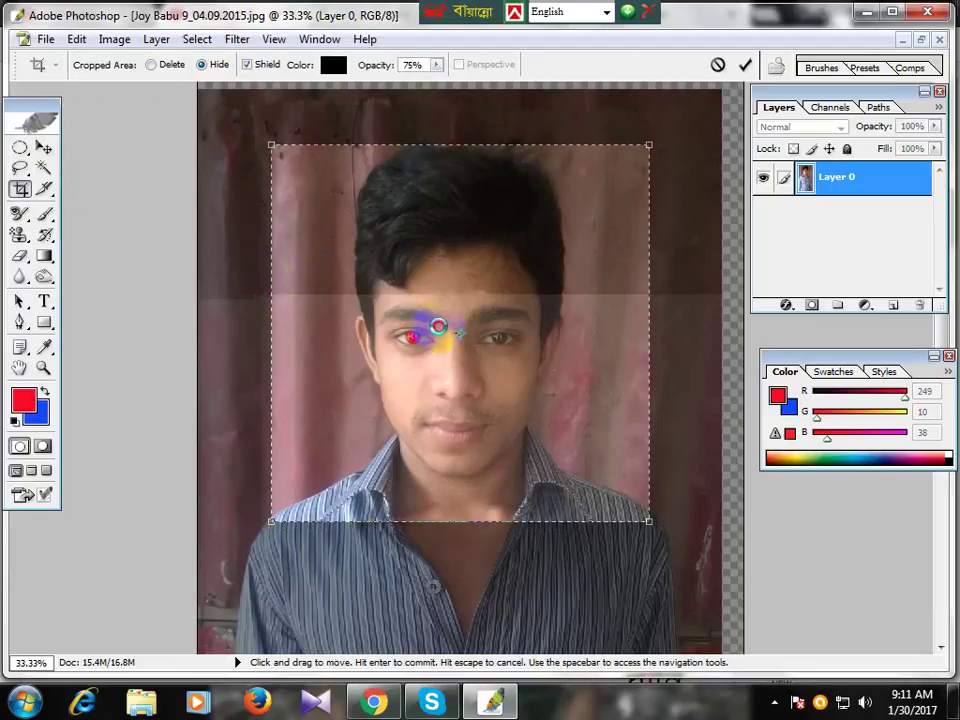
pyautogui.doubleClick(438, 326)
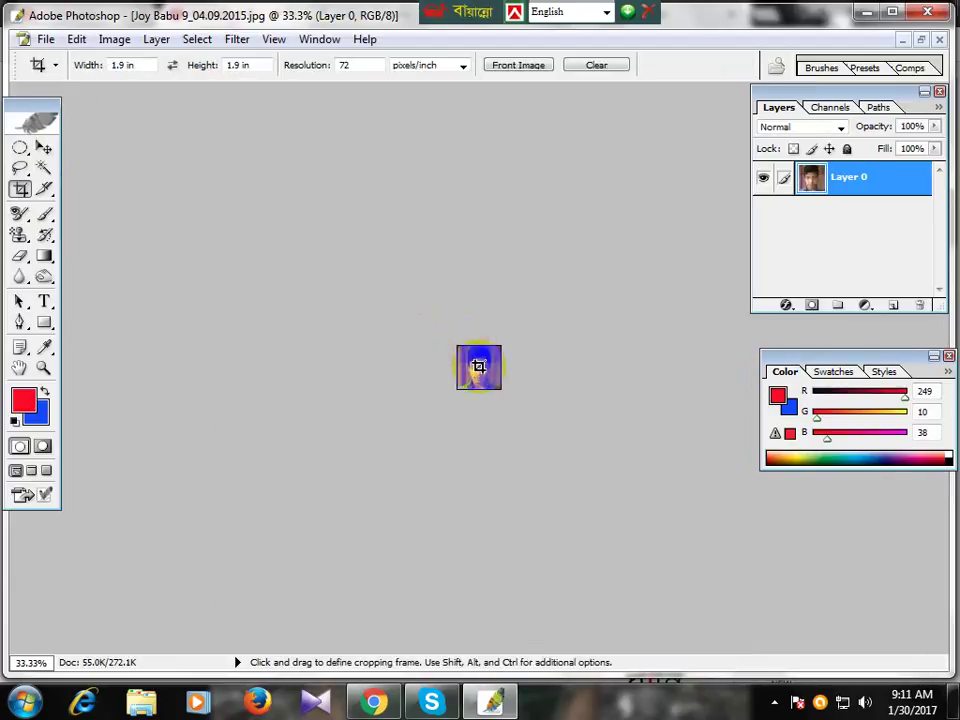
# Zoom in on the tiny cropped portrait until the face fills the window
pyautogui.hotkey('ctrl', 'space')
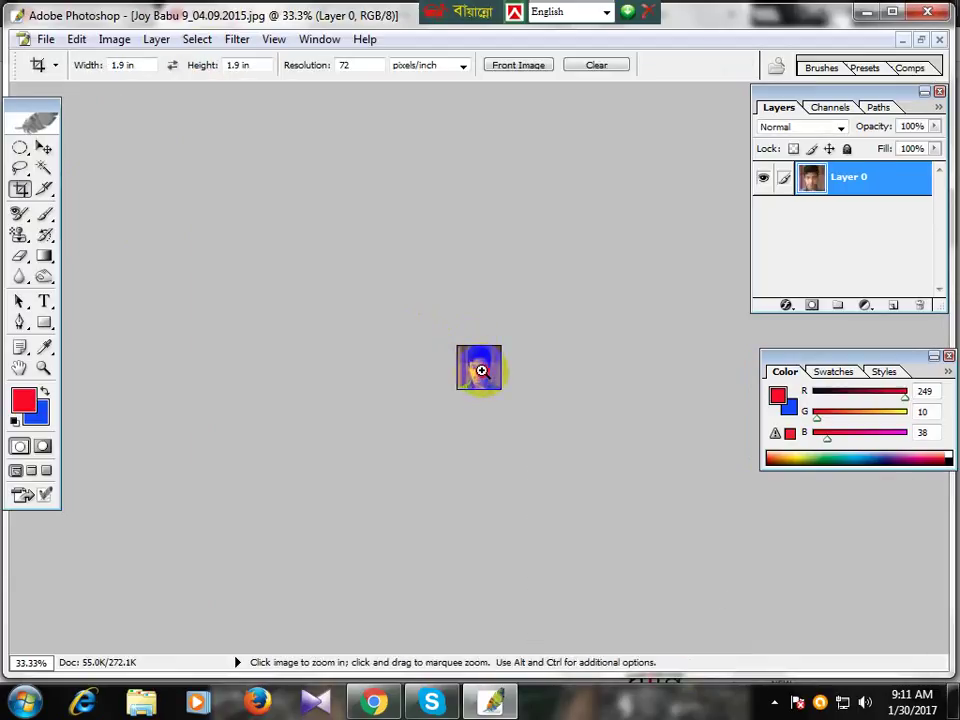
pyautogui.click(481, 371)
pyautogui.click(481, 371)
pyautogui.click(481, 371)
pyautogui.click(481, 371)
pyautogui.click(481, 371)
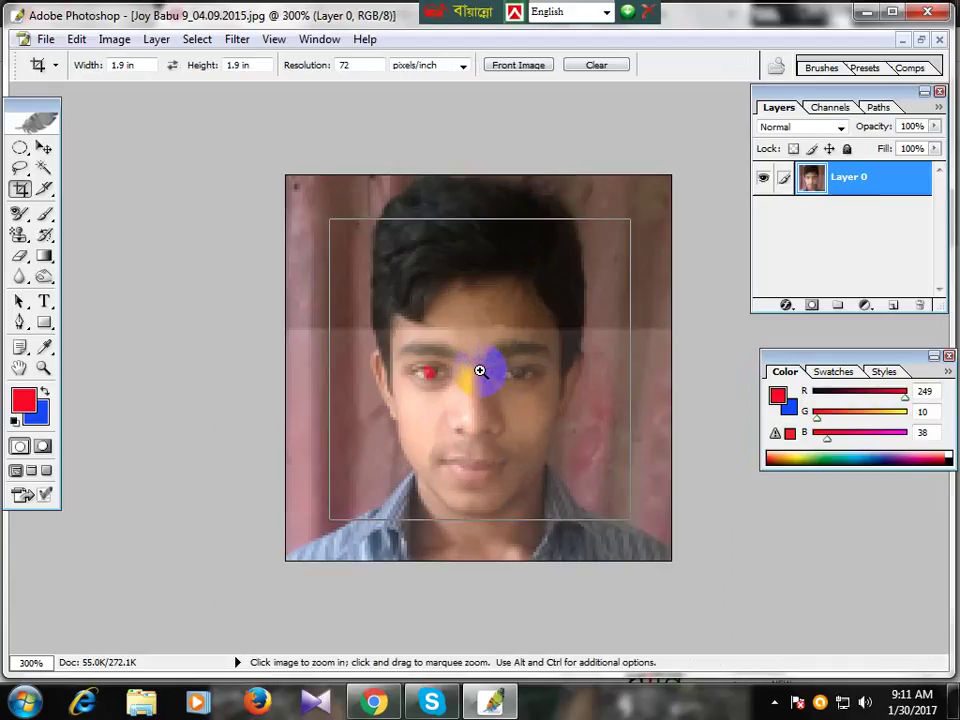
pyautogui.click(481, 371)
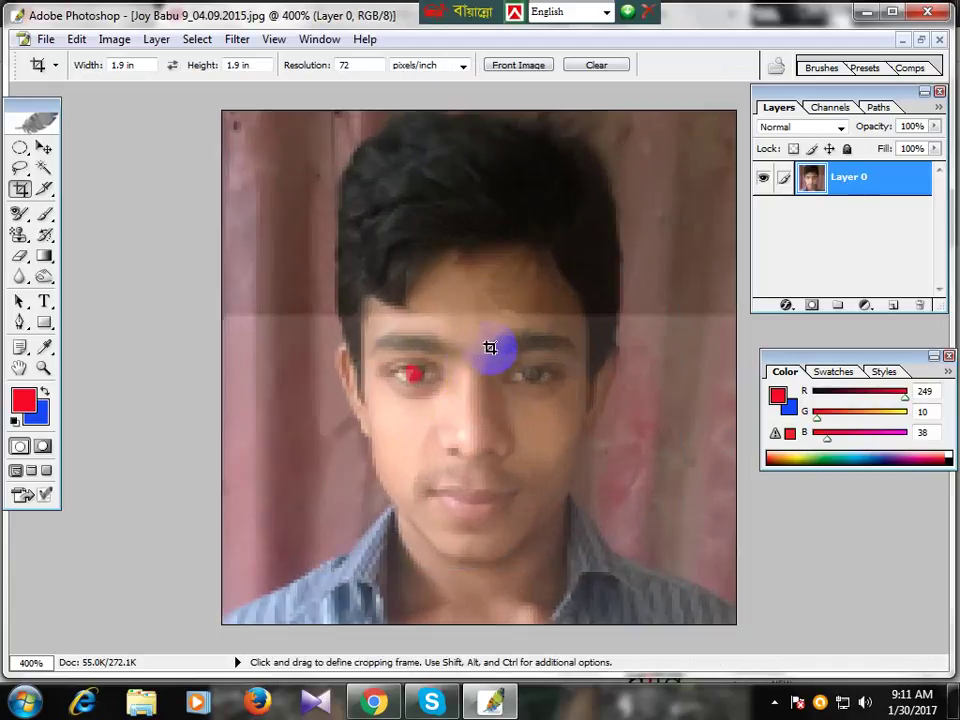
pyautogui.click(44, 148)
# Drag Layer 0 around the small canvas until the face and collar fill the frame
pyautogui.moveTo(418, 236)
pyautogui.mouseDown()
pyautogui.moveTo(461, 335)
pyautogui.moveTo(470, 170)
pyautogui.mouseUp()
pyautogui.moveTo(482, 332); pyautogui.dragTo(465, 100)
pyautogui.moveTo(439, 407); pyautogui.dragTo(481, 232)
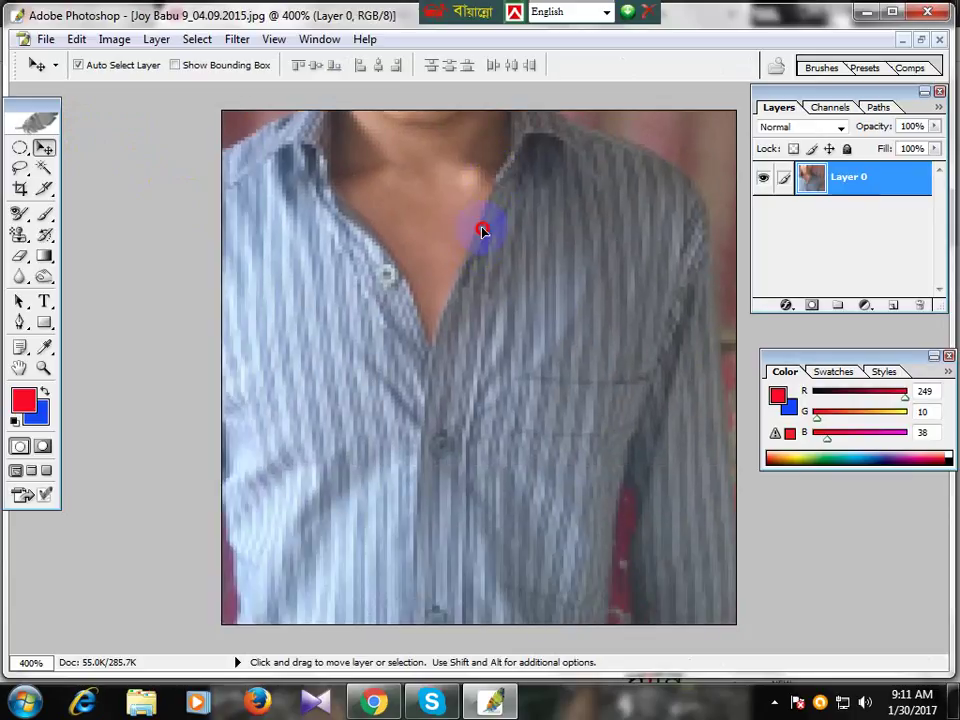
pyautogui.moveTo(452, 460)
pyautogui.mouseDown()
pyautogui.moveTo(452, 388)
pyautogui.moveTo(471, 294)
pyautogui.moveTo(460, 210)
pyautogui.mouseUp()
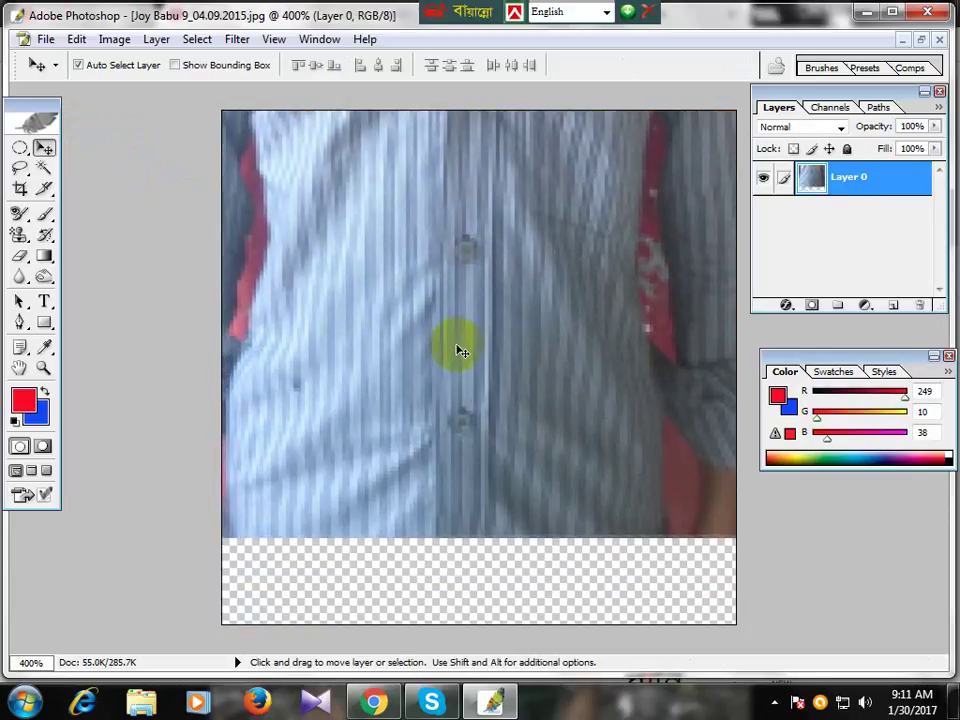
pyautogui.moveTo(510, 349); pyautogui.dragTo(650, 357)
pyautogui.moveTo(437, 364); pyautogui.dragTo(589, 369)
pyautogui.moveTo(500, 380)
pyautogui.mouseDown()
pyautogui.moveTo(596, 381)
pyautogui.moveTo(594, 407)
pyautogui.moveTo(512, 505)
pyautogui.mouseUp()
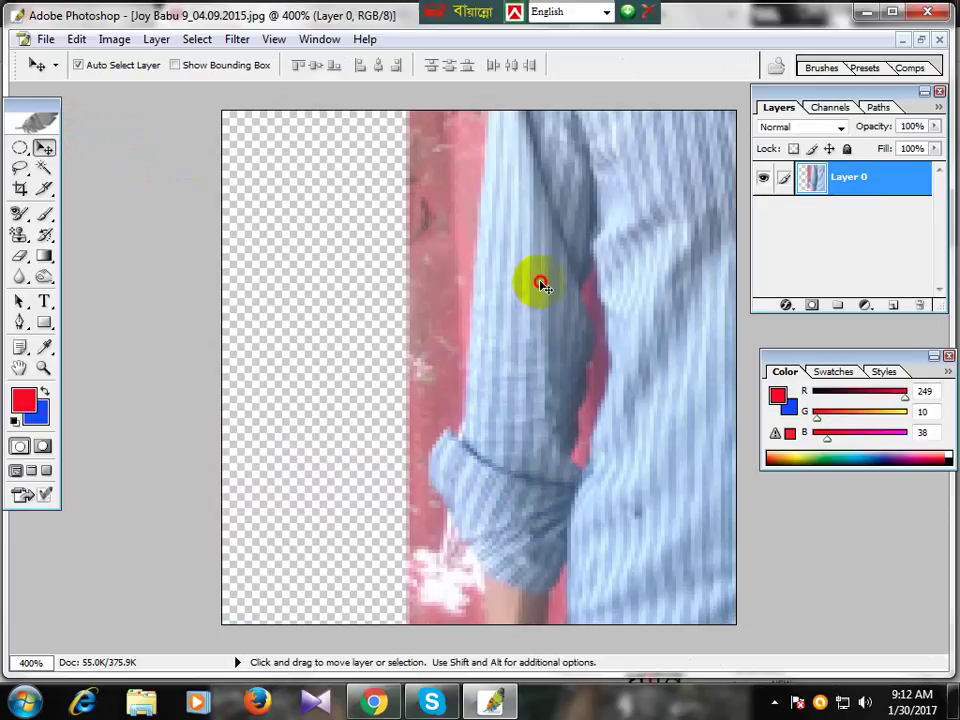
pyautogui.moveTo(541, 287)
pyautogui.mouseDown()
pyautogui.moveTo(467, 416)
pyautogui.moveTo(480, 381)
pyautogui.moveTo(549, 311)
pyautogui.moveTo(475, 416)
pyautogui.moveTo(493, 326)
pyautogui.moveTo(439, 392)
pyautogui.mouseUp()
pyautogui.moveTo(474, 326); pyautogui.dragTo(437, 417)
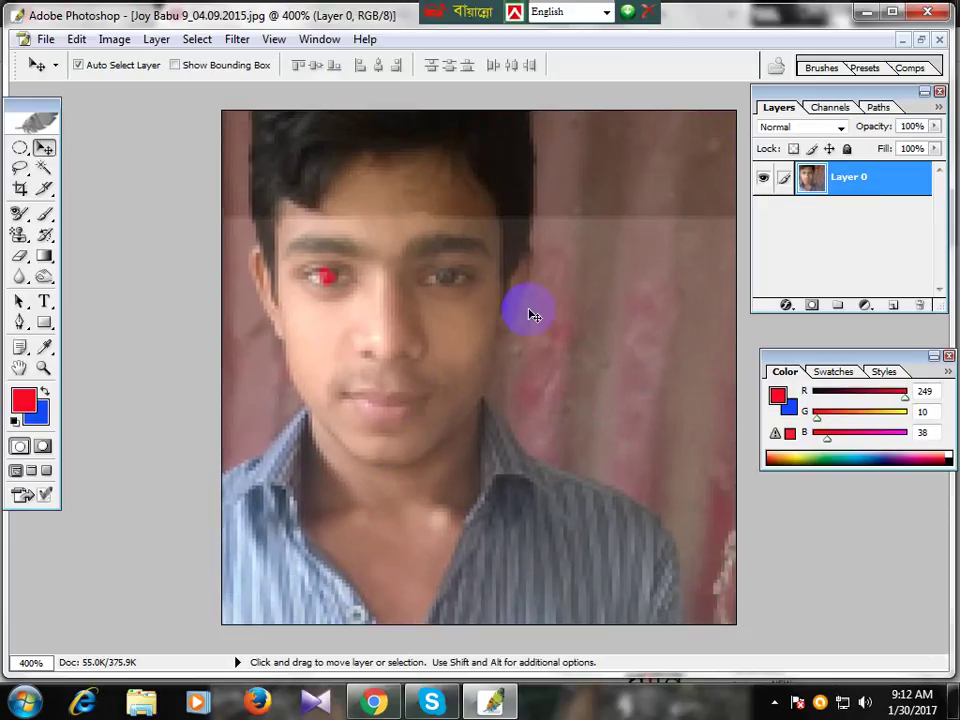
pyautogui.moveTo(535, 316)
pyautogui.mouseDown()
pyautogui.moveTo(484, 435)
pyautogui.moveTo(416, 414)
pyautogui.moveTo(488, 343)
pyautogui.moveTo(471, 396)
pyautogui.moveTo(439, 369)
pyautogui.moveTo(578, 398)
pyautogui.moveTo(551, 349)
pyautogui.moveTo(585, 354)
pyautogui.moveTo(445, 411)
pyautogui.mouseUp()
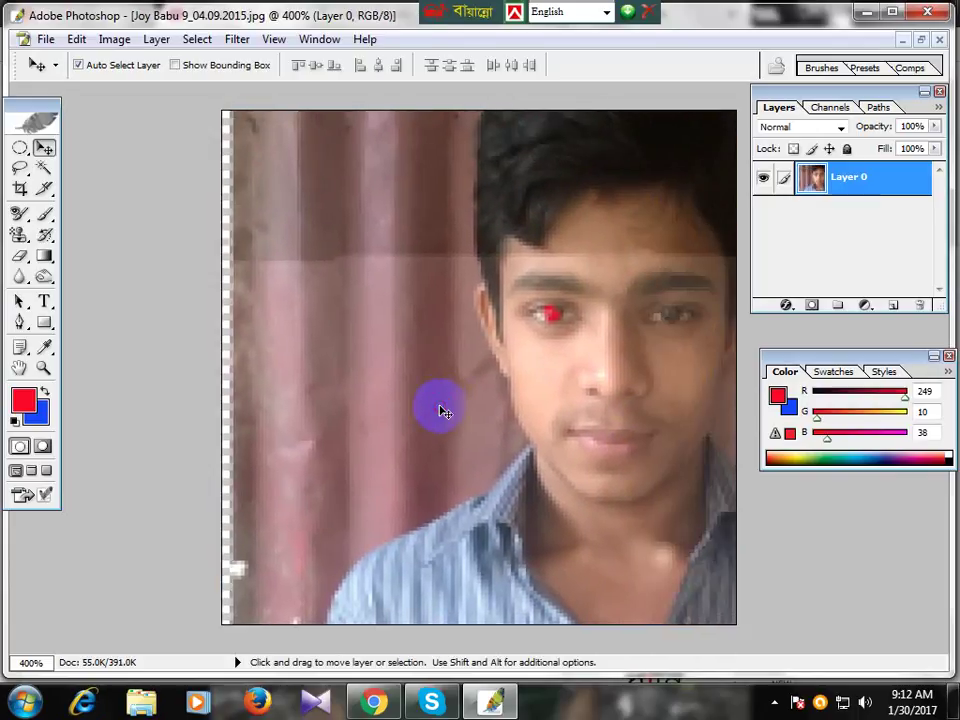
pyautogui.click(441, 408)
# Undo back to the full-size photo and draw a square crop frame on it
pyautogui.hotkey('ctrl', 'alt', 'z')
pyautogui.hotkey('ctrl', 'alt', 'z')
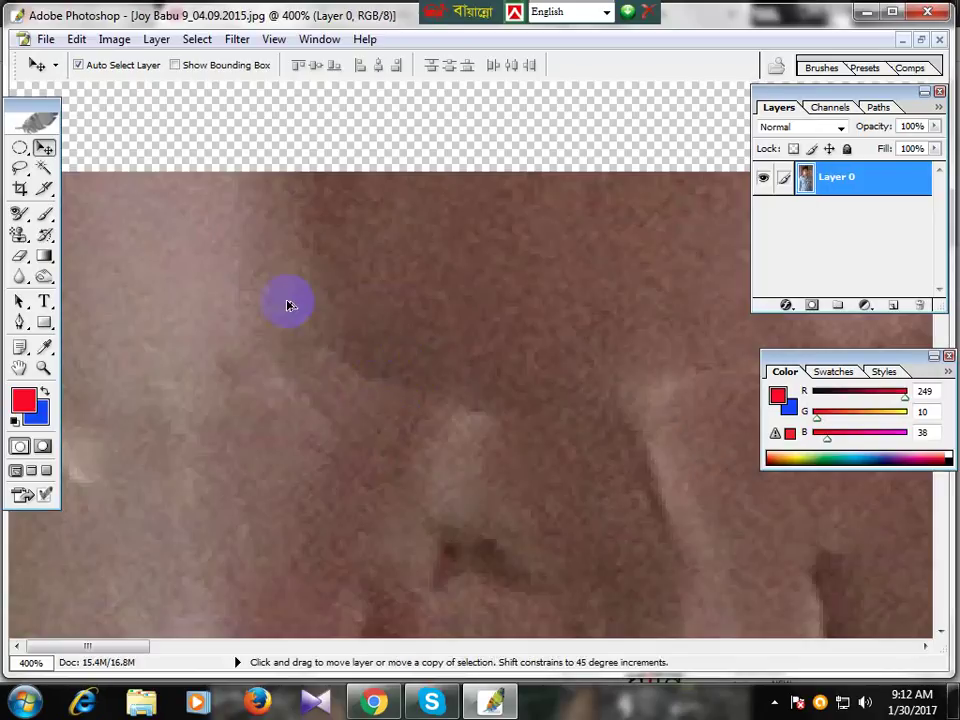
pyautogui.hotkey('ctrl', 'alt', 'z')
pyautogui.click(20, 188)
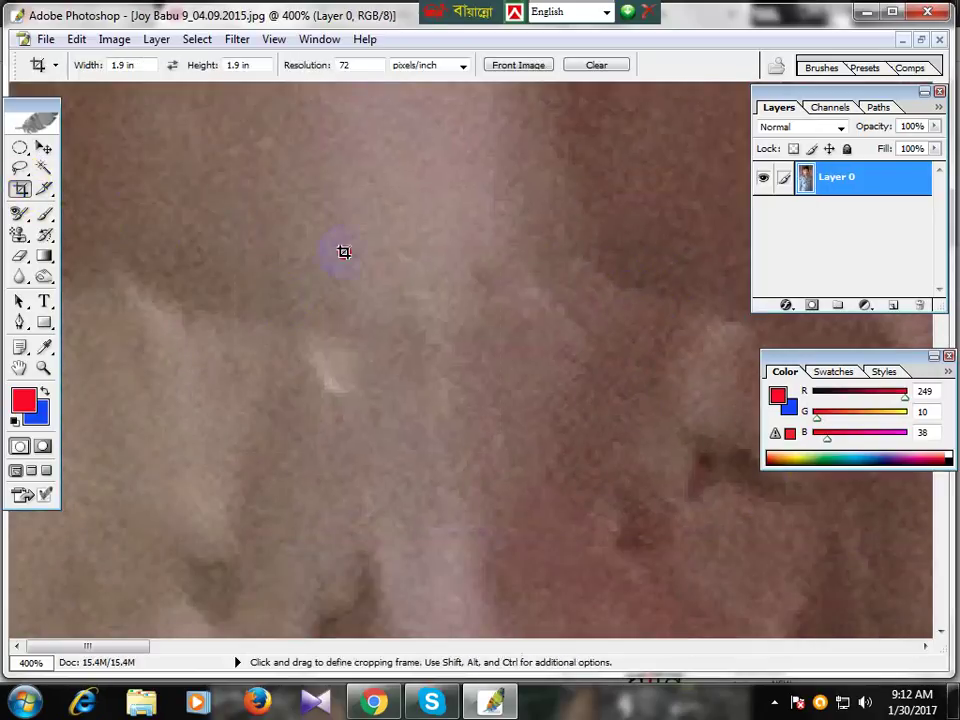
pyautogui.moveTo(234, 186); pyautogui.dragTo(537, 489)
pyautogui.click(245, 65)
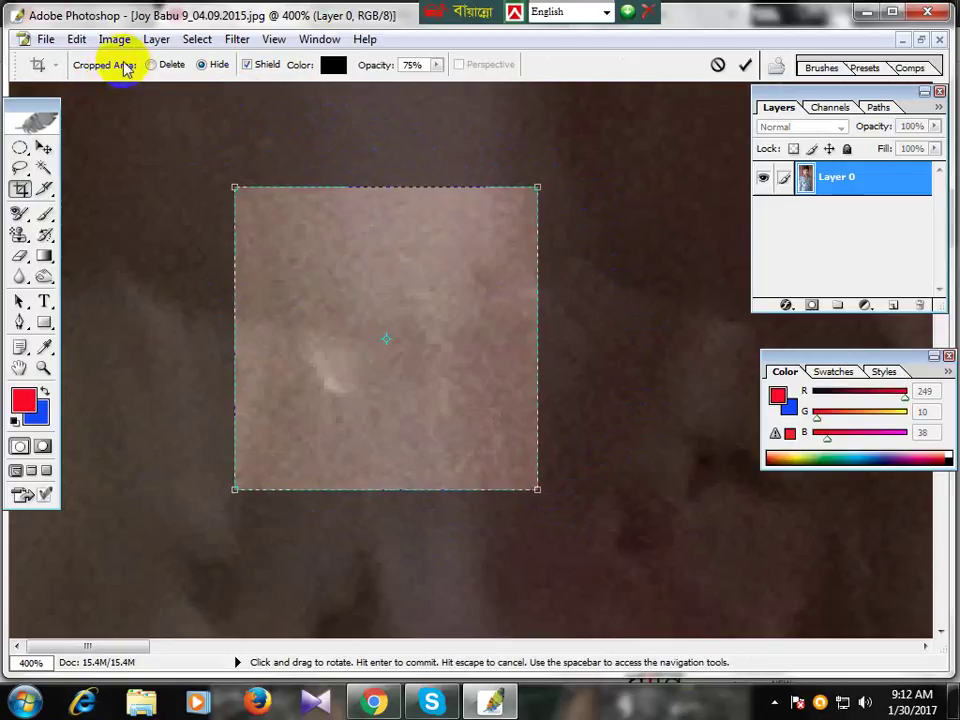
pyautogui.click(470, 152)
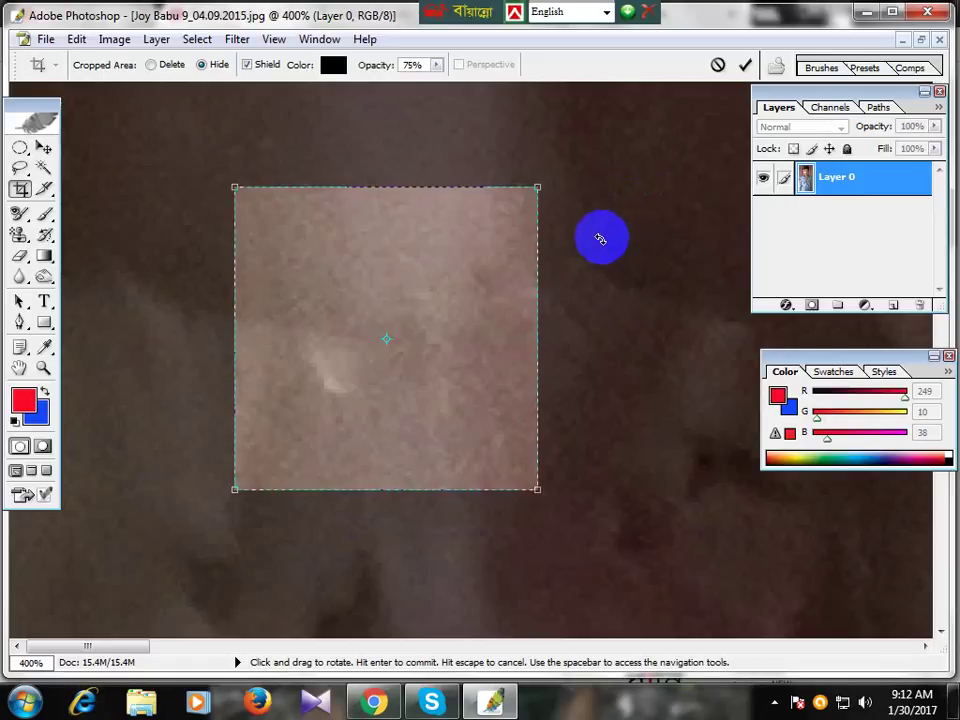
# Zoom out, move the crop frame over the face, and pan the view down
pyautogui.keyDown('alt'); pyautogui.click(533, 264); pyautogui.keyUp('alt')
pyautogui.keyDown('alt'); pyautogui.click(460, 268); pyautogui.keyUp('alt')
pyautogui.keyDown('alt'); pyautogui.click(417, 263); pyautogui.keyUp('alt')
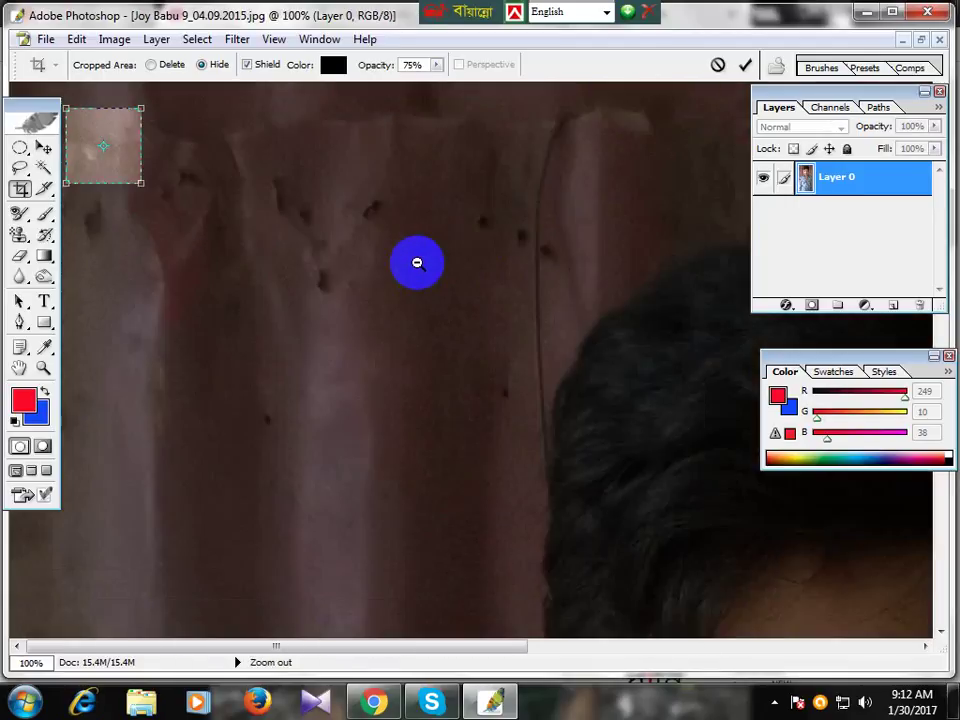
pyautogui.keyDown('alt'); pyautogui.click(417, 263); pyautogui.keyUp('alt')
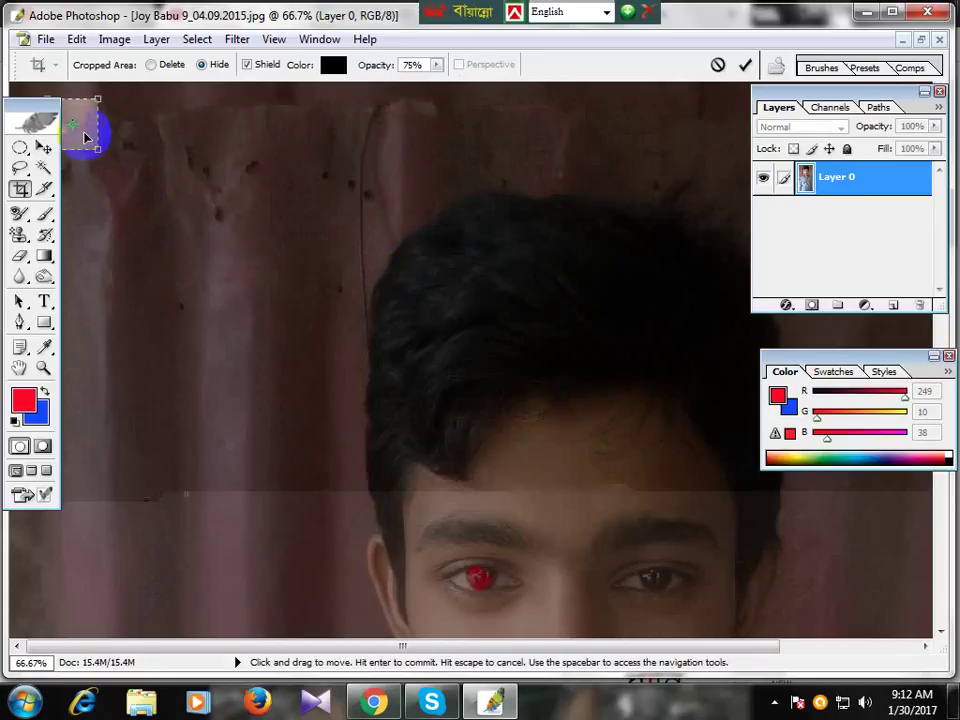
pyautogui.moveTo(86, 135)
pyautogui.mouseDown()
pyautogui.moveTo(542, 371)
pyautogui.moveTo(416, 184)
pyautogui.moveTo(568, 415)
pyautogui.moveTo(716, 538)
pyautogui.mouseUp()
pyautogui.press('space')
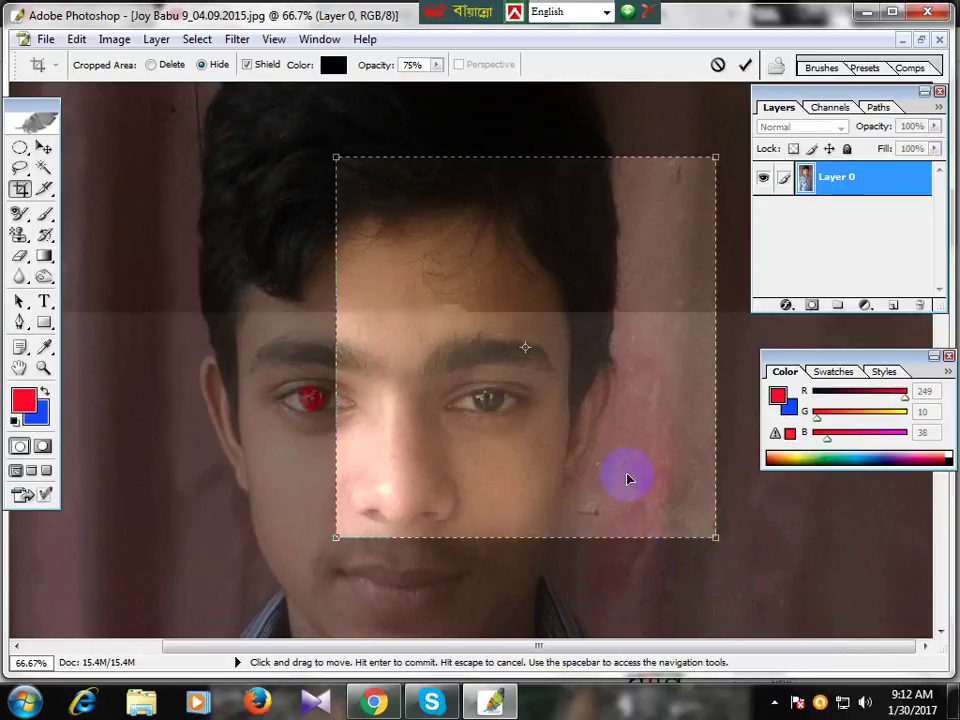
pyautogui.press('space')
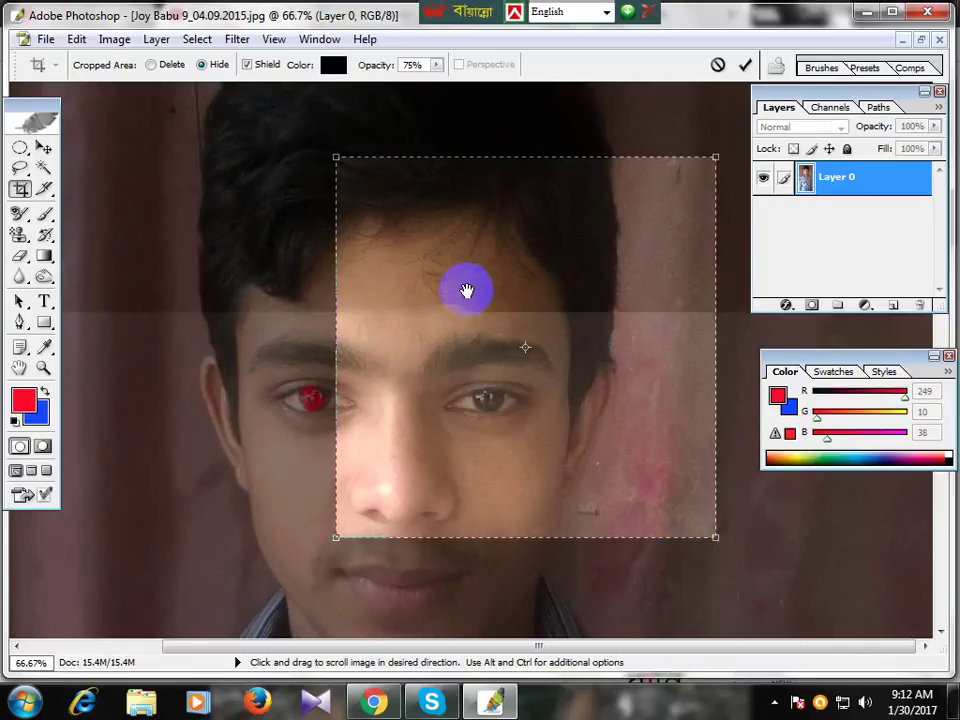
pyautogui.moveTo(466, 294); pyautogui.dragTo(447, 383)
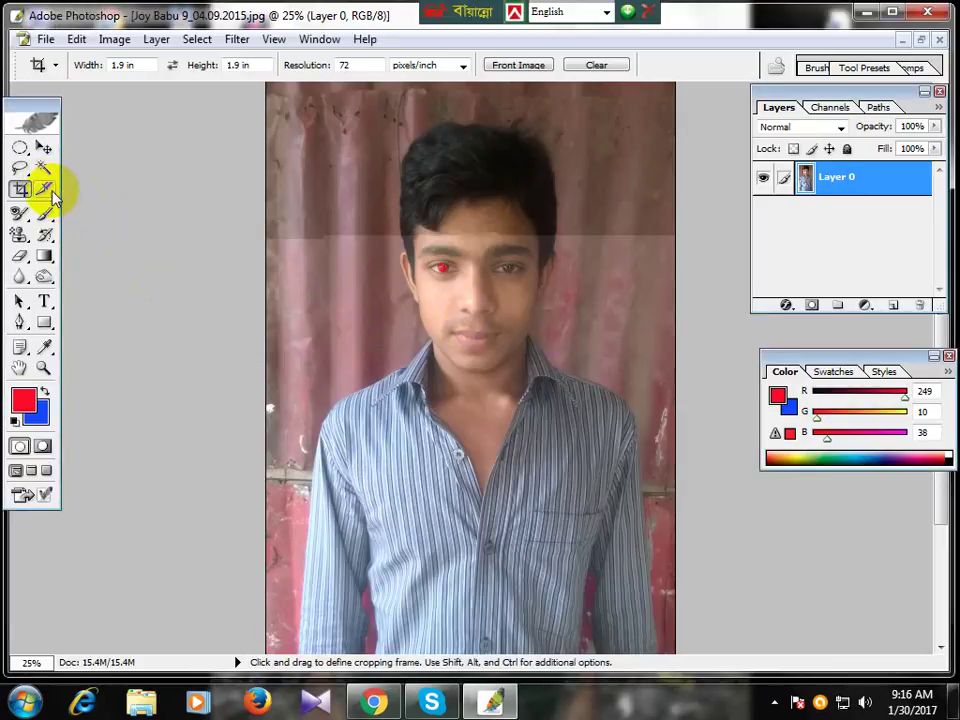
# Select the Slice tool in the toolbox
pyautogui.click(46, 189)
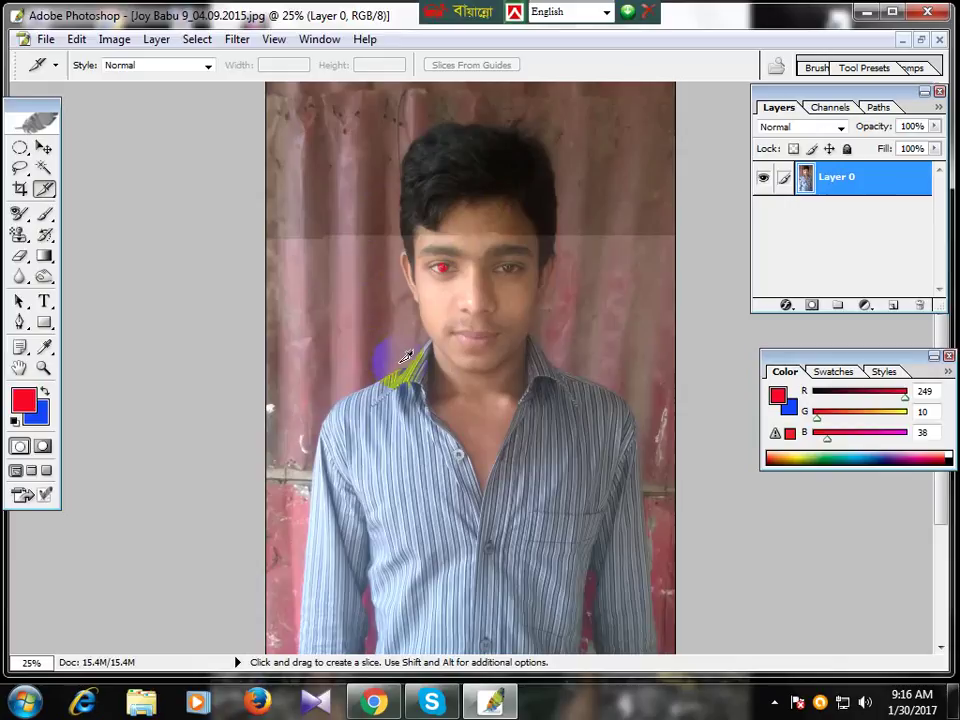
# Switch from slice selection back to the Crop tool, keeping the 1.9 × 1.9 in, 72 ppi settings
pyautogui.press('ctrl')
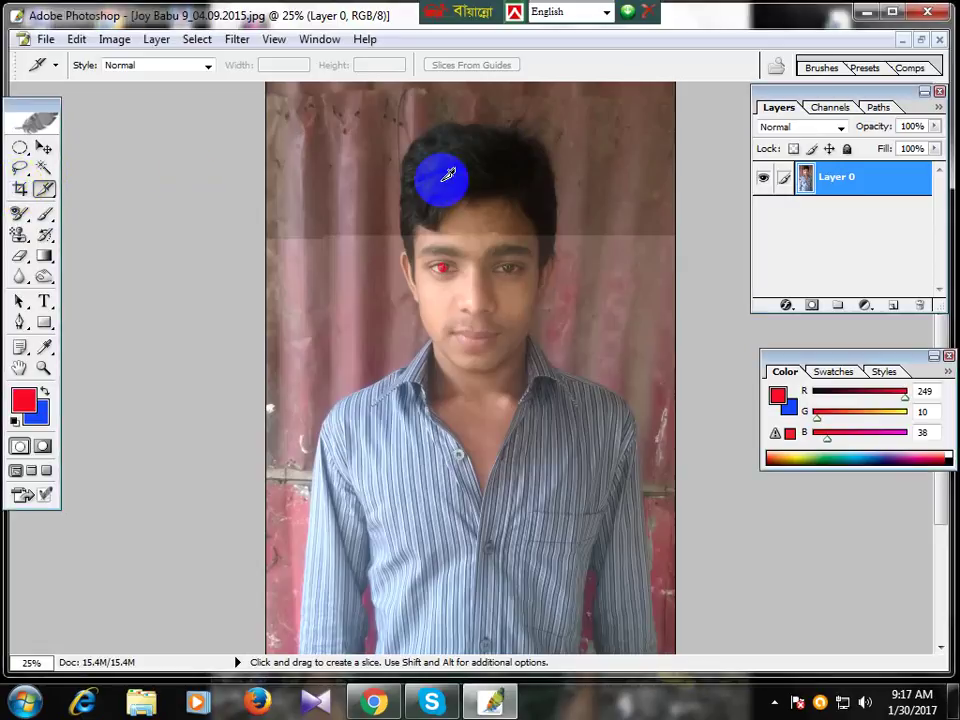
pyautogui.click(20, 189)
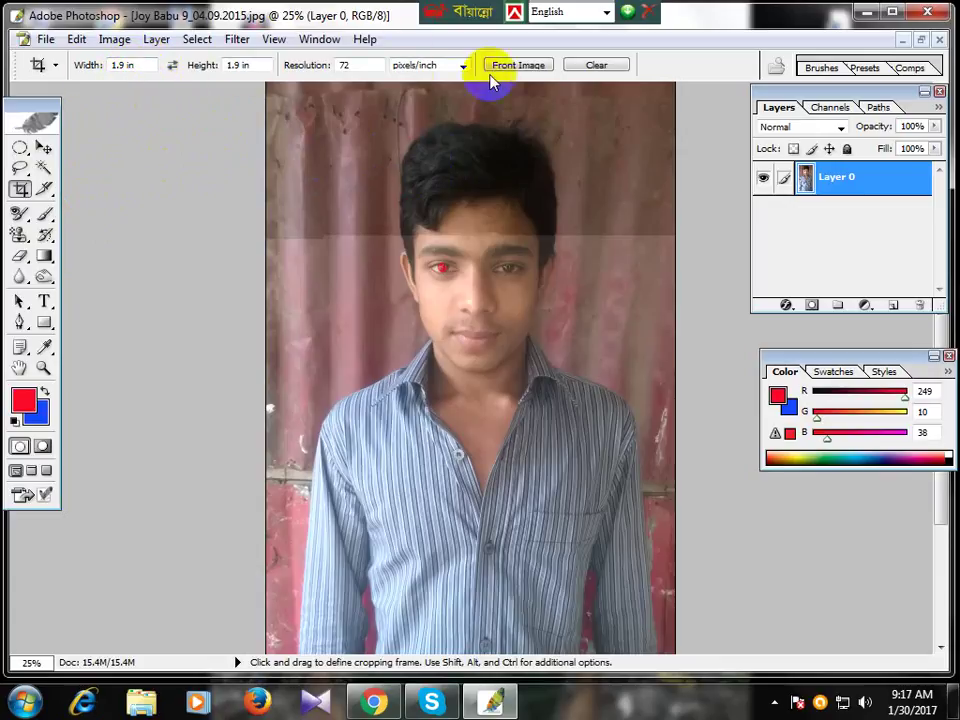
# Leave the crop resolution unit on pixels/inch and minimize Photoshop to the desktop
pyautogui.click(463, 66)
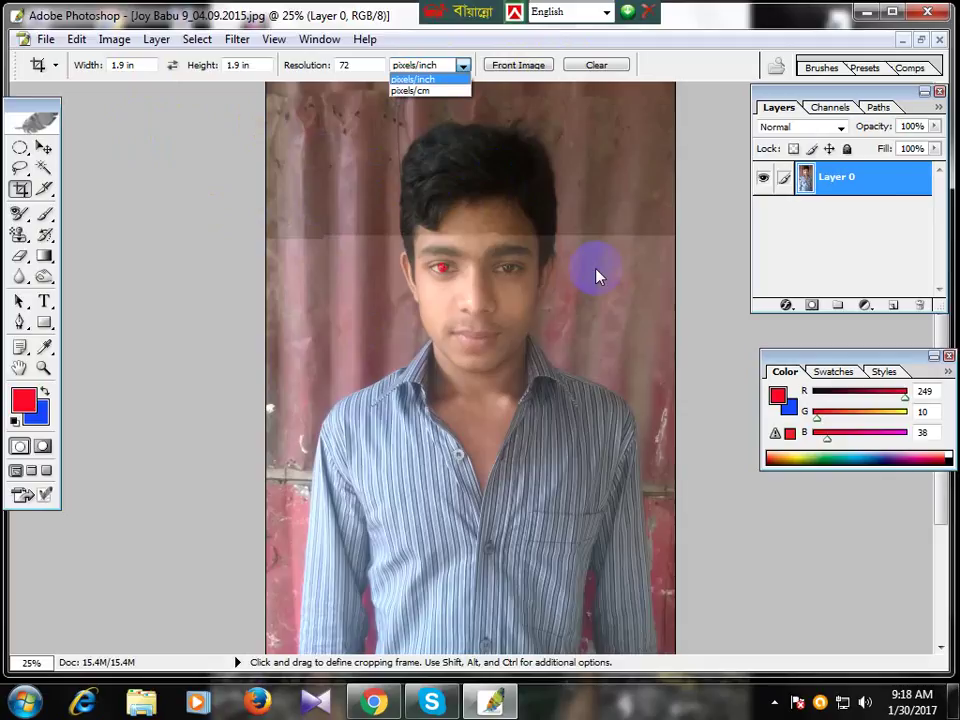
pyautogui.click(510, 333)
pyautogui.click(866, 13)
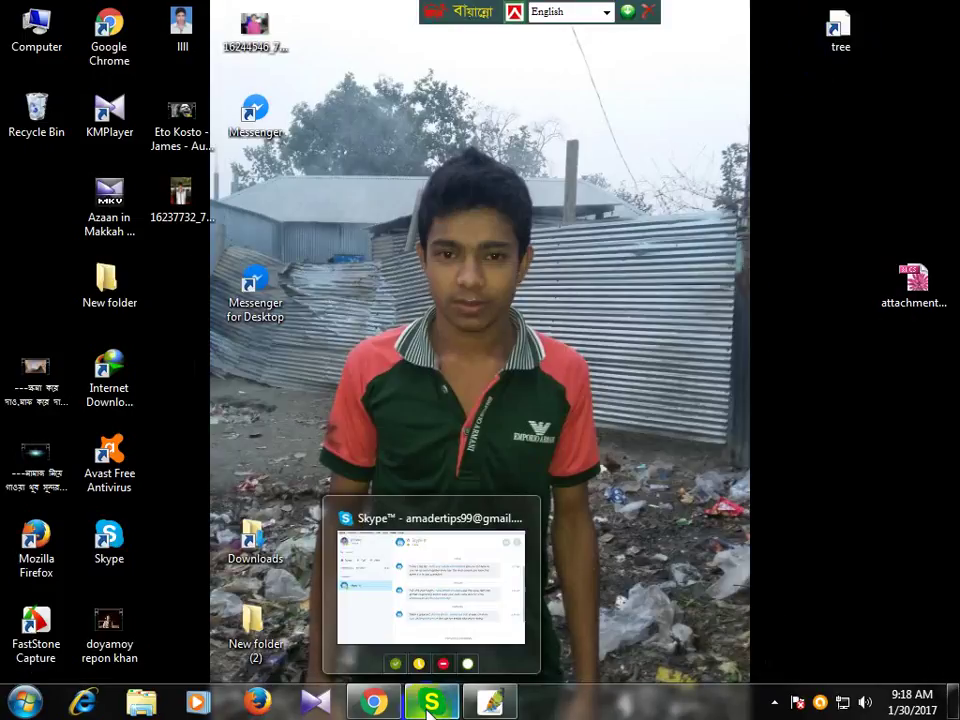
pyautogui.moveTo(431, 702)
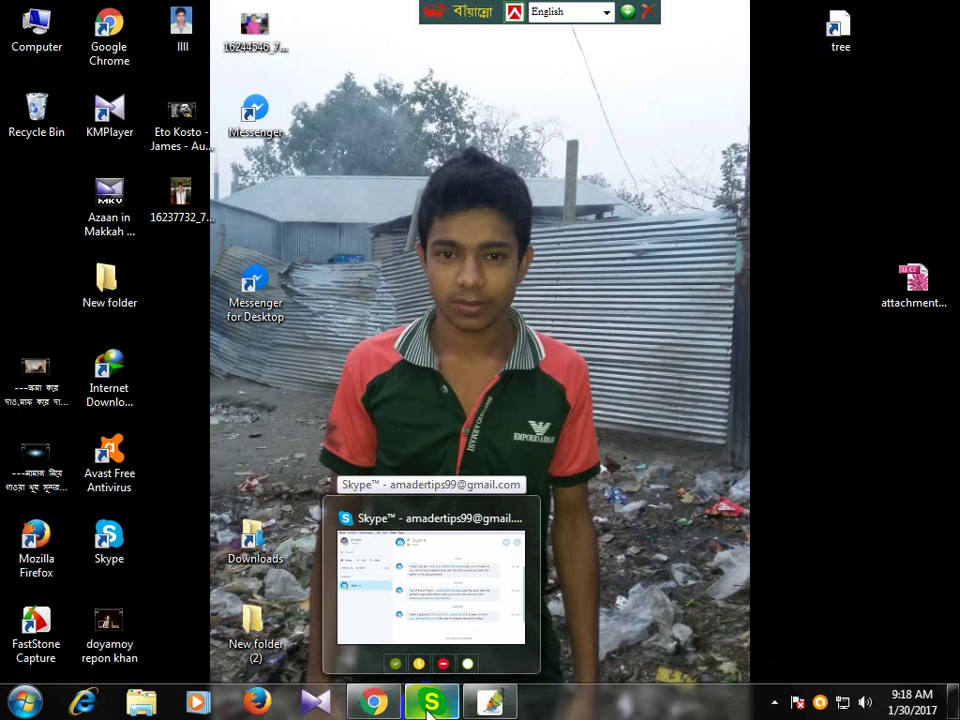
pyautogui.click(492, 702)
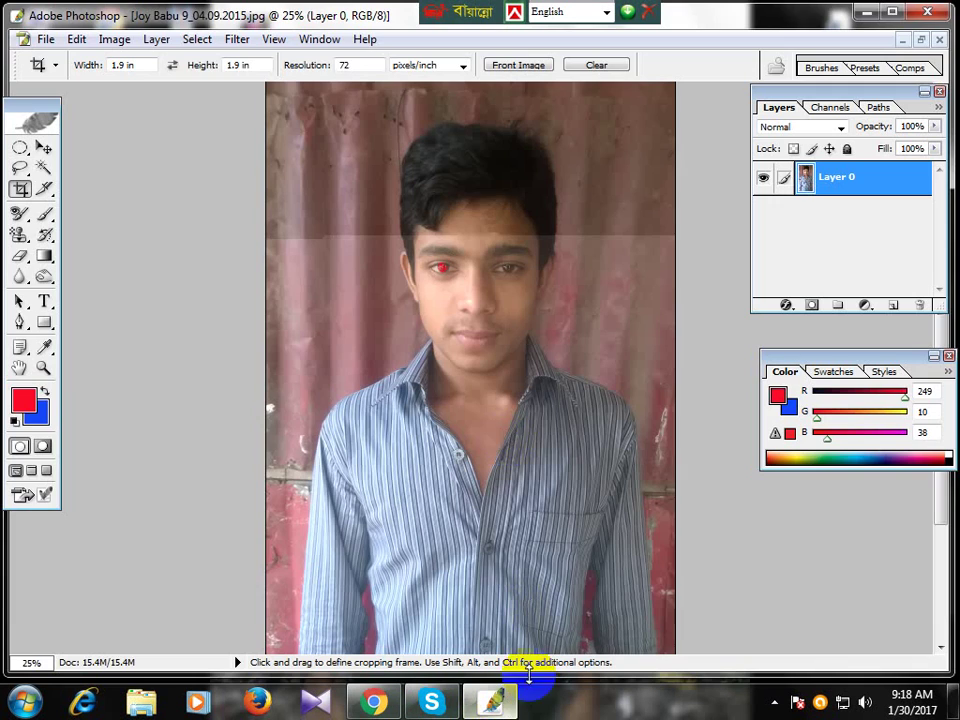
pyautogui.press('super+d')
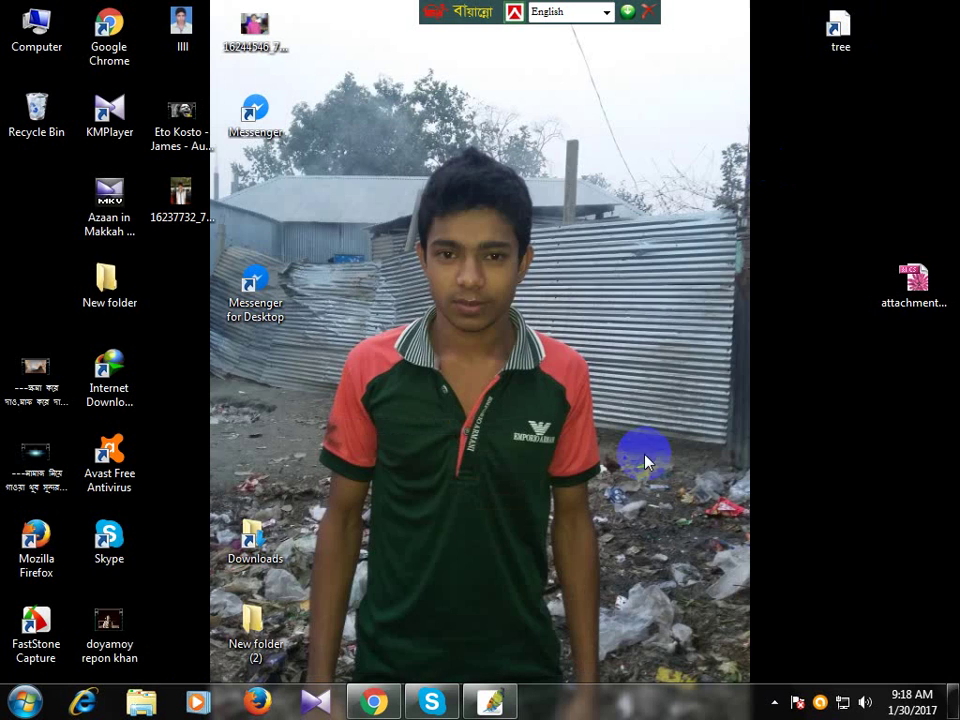
pyautogui.hotkey('alt', 'Tab')
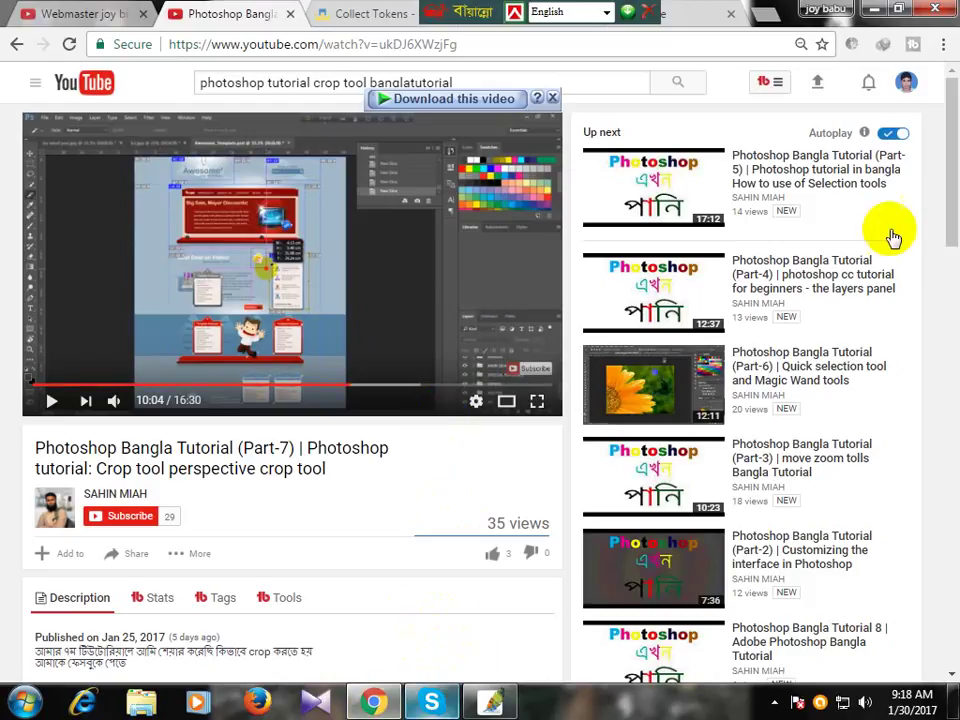
pyautogui.press('super+d')
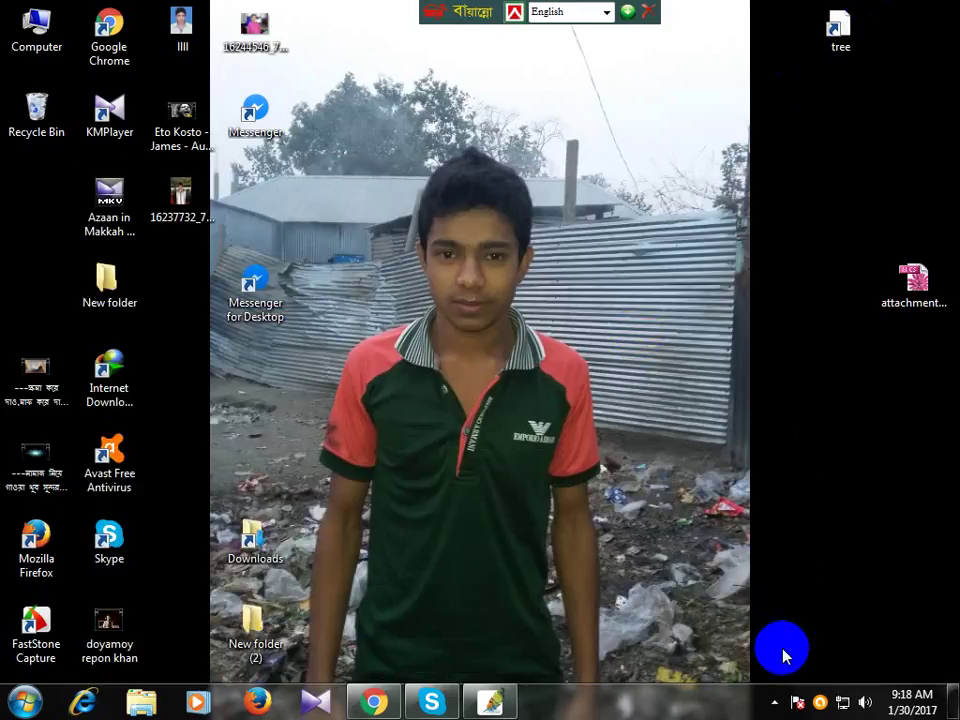